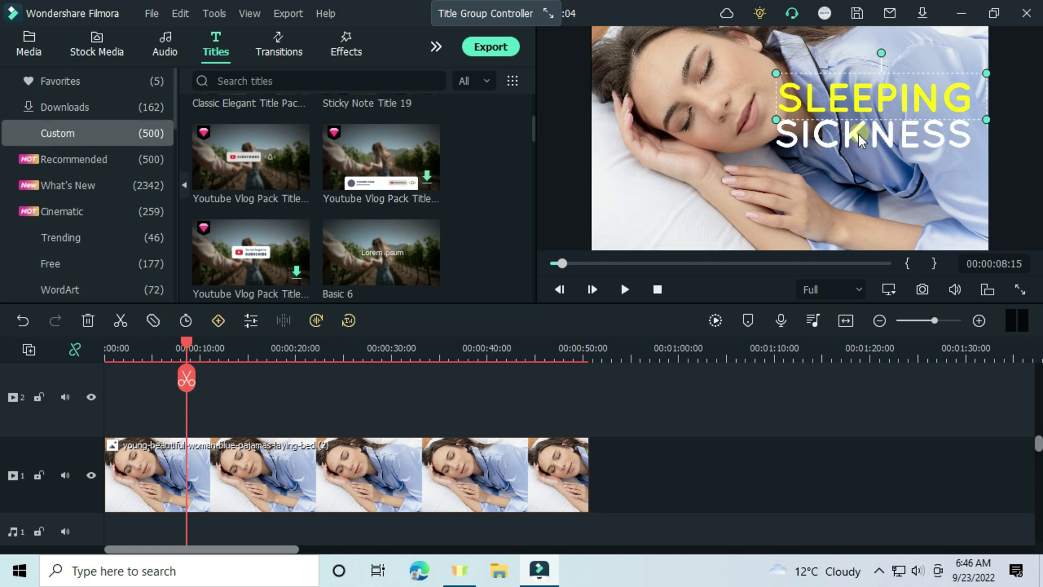
Nudge the SICKNESS line, then try a resized Yellow Cream sample-colour box on track 2
mouse_move(859, 140)
left_mouse_down()
mouse_move(866, 173)
mouse_move(866, 156)
mouse_move(877, 161)
mouse_move(848, 157)
mouse_move(862, 169)
mouse_move(861, 138)
left_mouse_up()
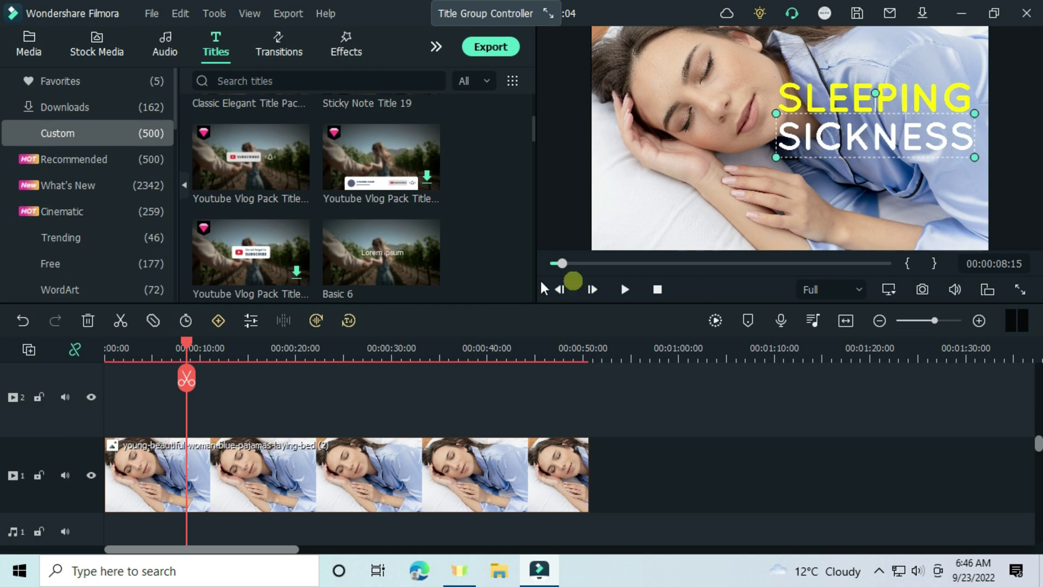
left_click(30, 46)
left_click_drag(322, 149, 415, 429)
scroll(414, 429, "up", 3)
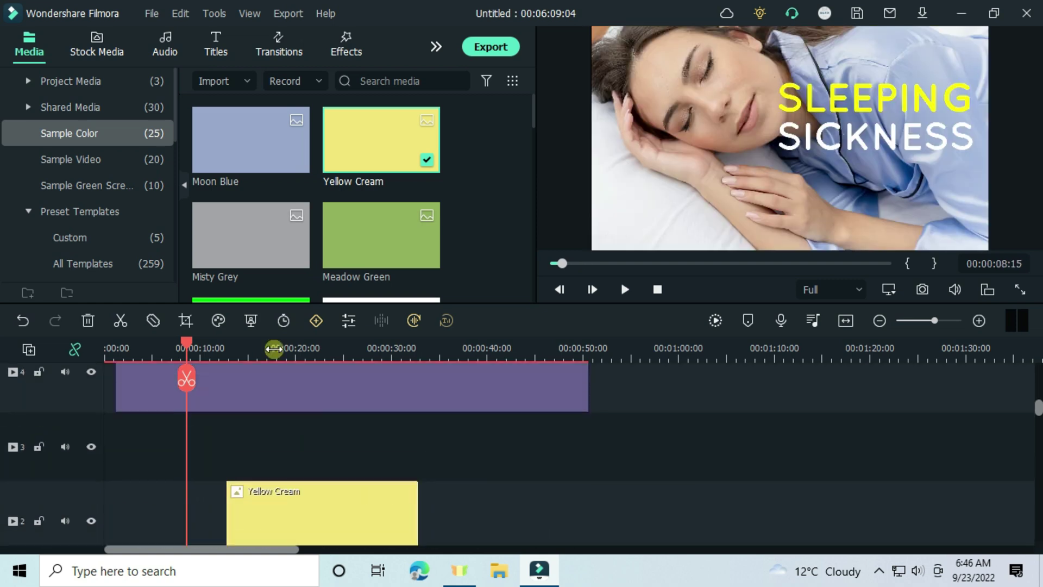
left_click(274, 350)
left_click_drag(594, 249, 839, 110)
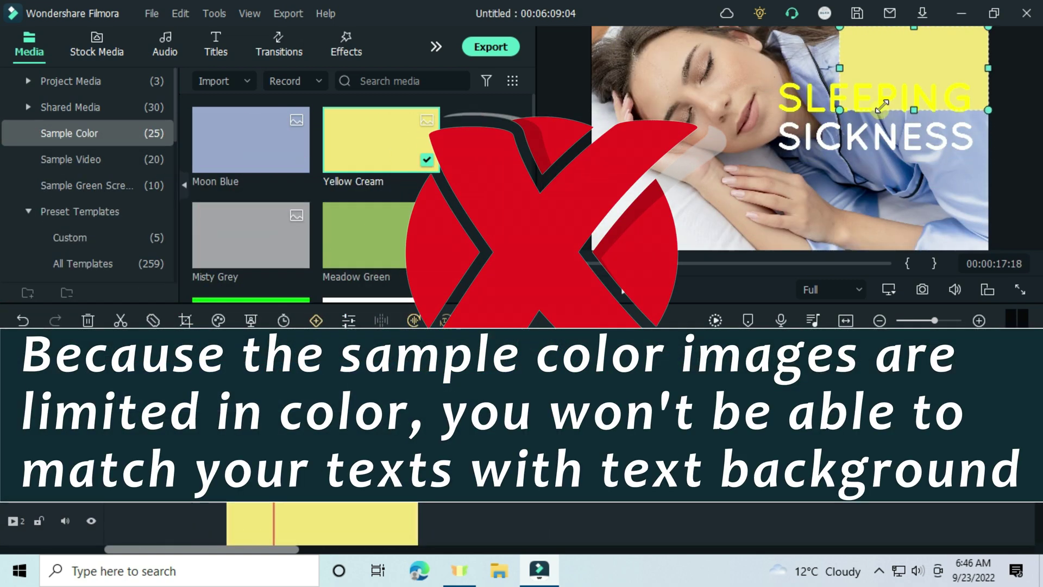
left_click(372, 428)
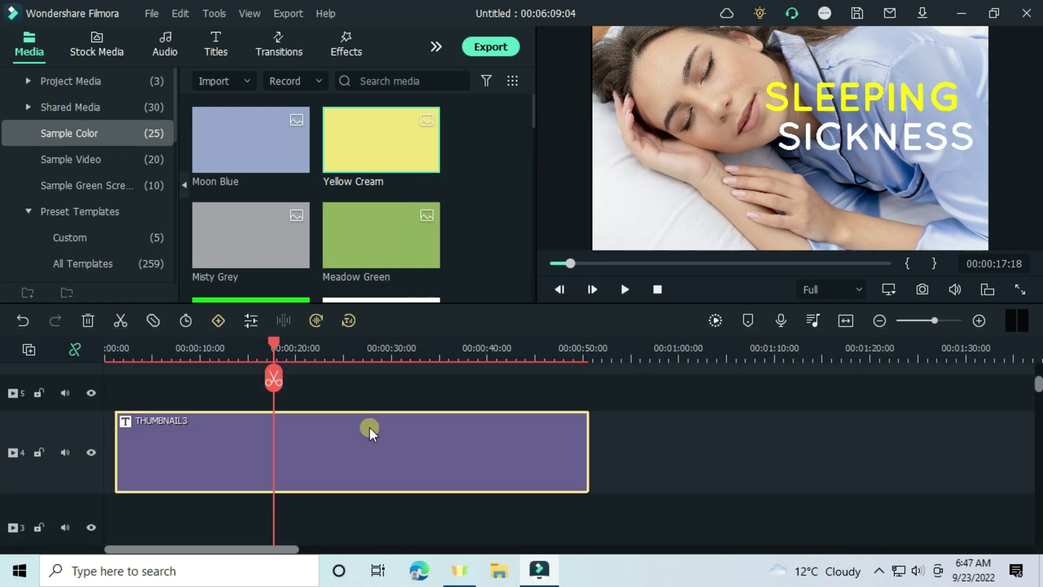
Duplicate the THUMBNAIL3 title clip and move the copy to track 3 at 0:00
right_click(370, 428)
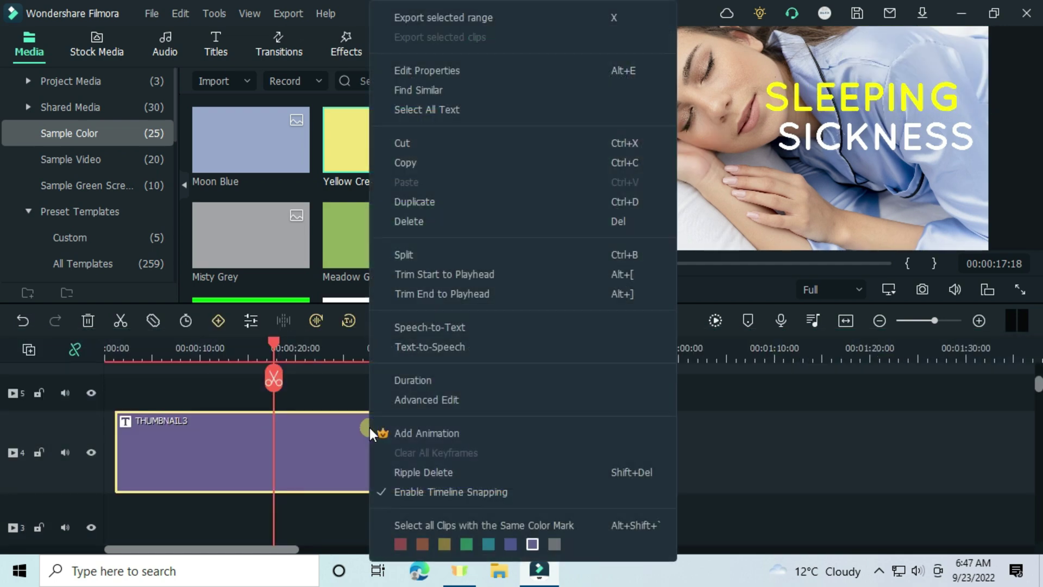
left_click(462, 203)
left_click(414, 383)
scroll(412, 395, "down", 1)
left_click_drag(412, 395, 253, 474)
left_click_drag(272, 400, 588, 400)
In the duplicate's advanced text editor, delete the SICKNESS and SLEEPING text lines
left_click(366, 477)
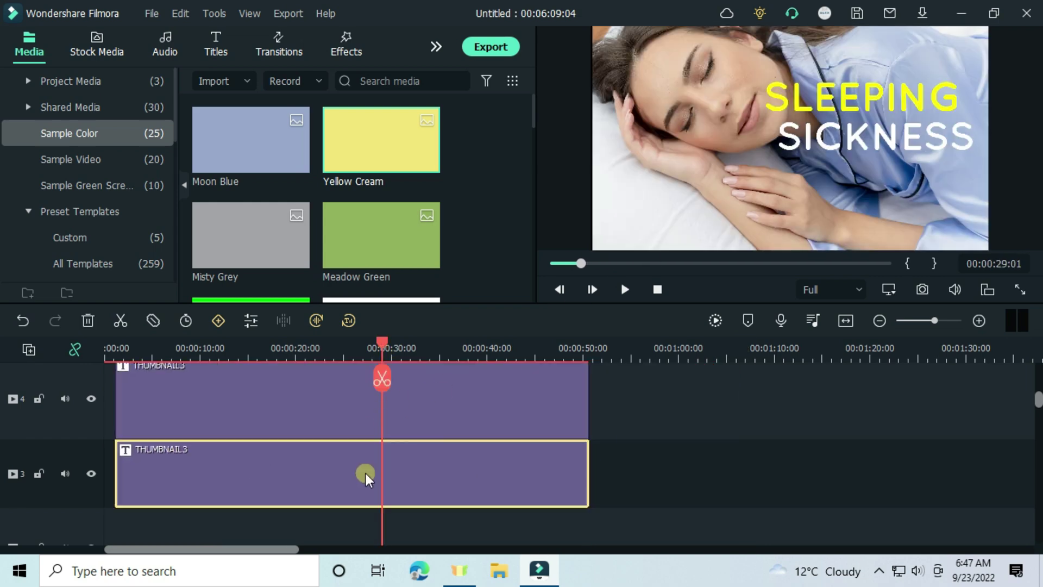
double_click(365, 477)
left_click(395, 286)
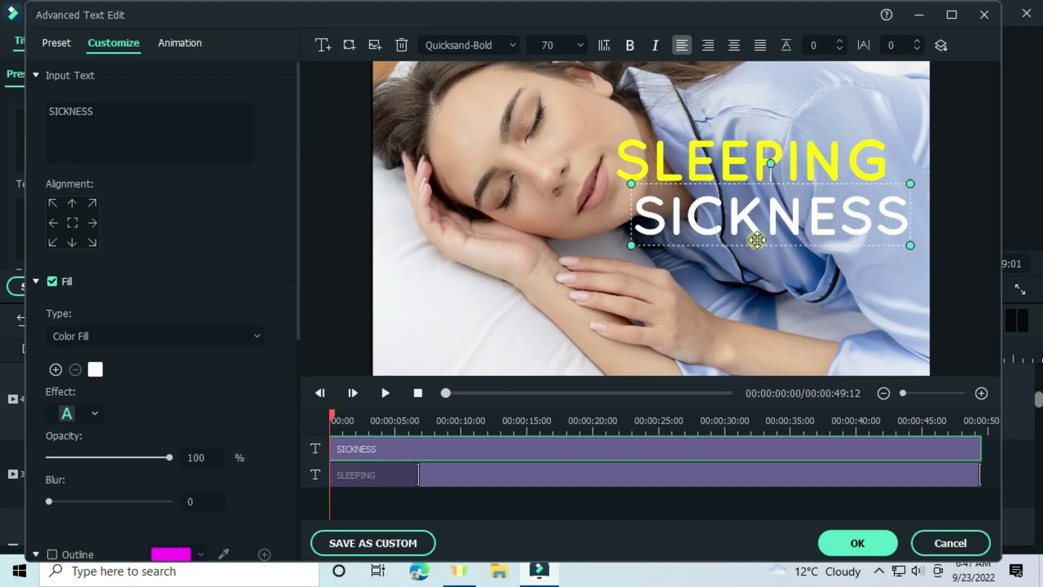
double_click(759, 223)
key("BackSpace")
left_click(713, 179)
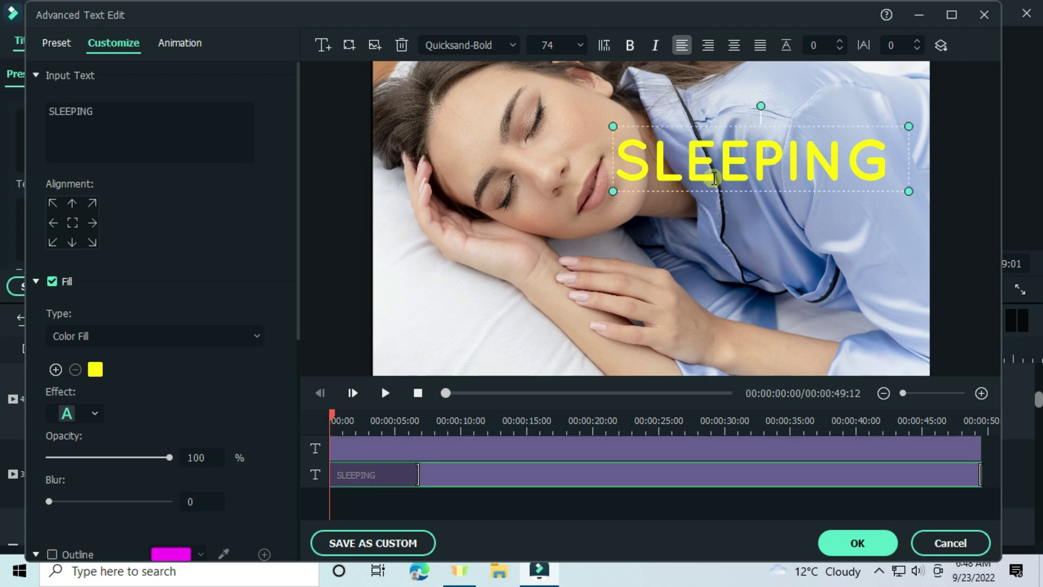
double_click(713, 179)
key("BackSpace")
key("BackSpace")
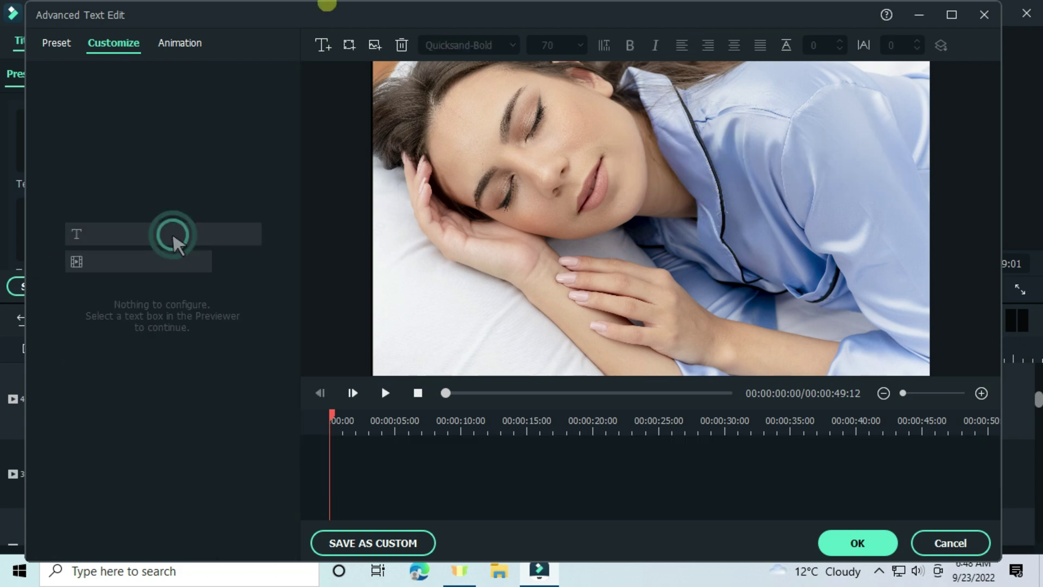
Add two rectangle shapes with their TEXT HERE placeholders cleared, moving one down-left
left_click(350, 45)
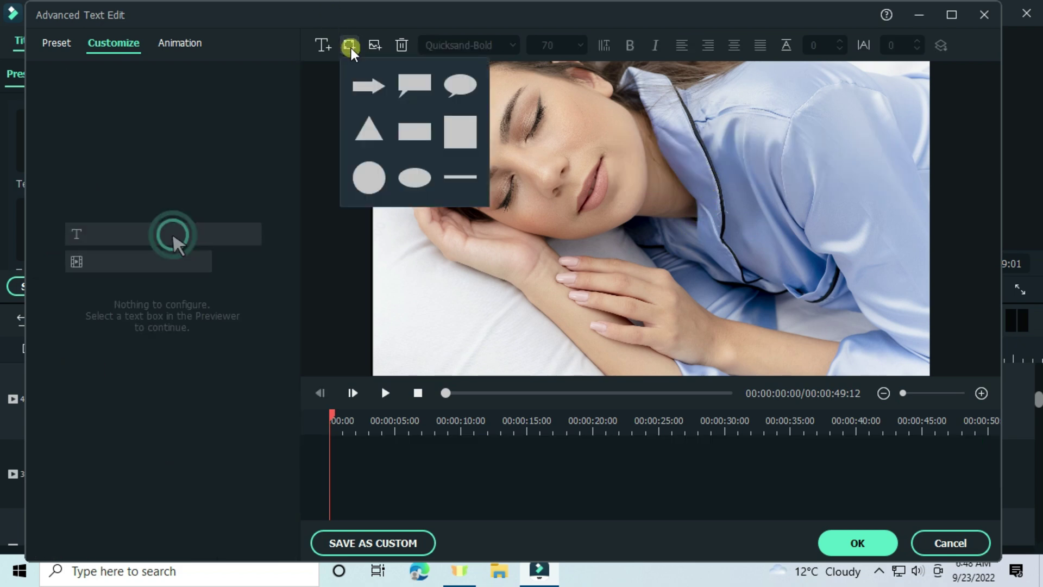
left_click(427, 131)
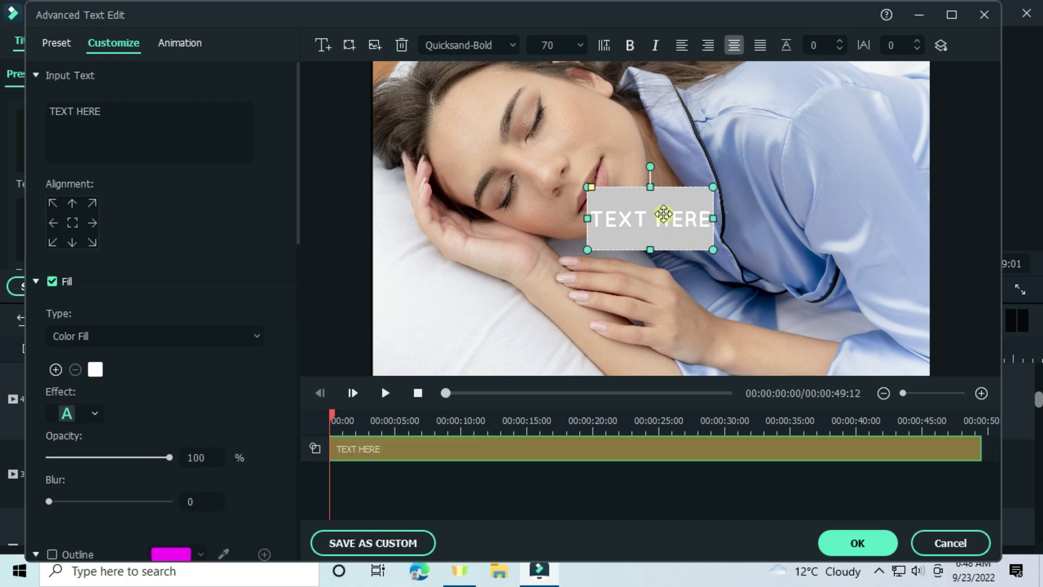
double_click(660, 216)
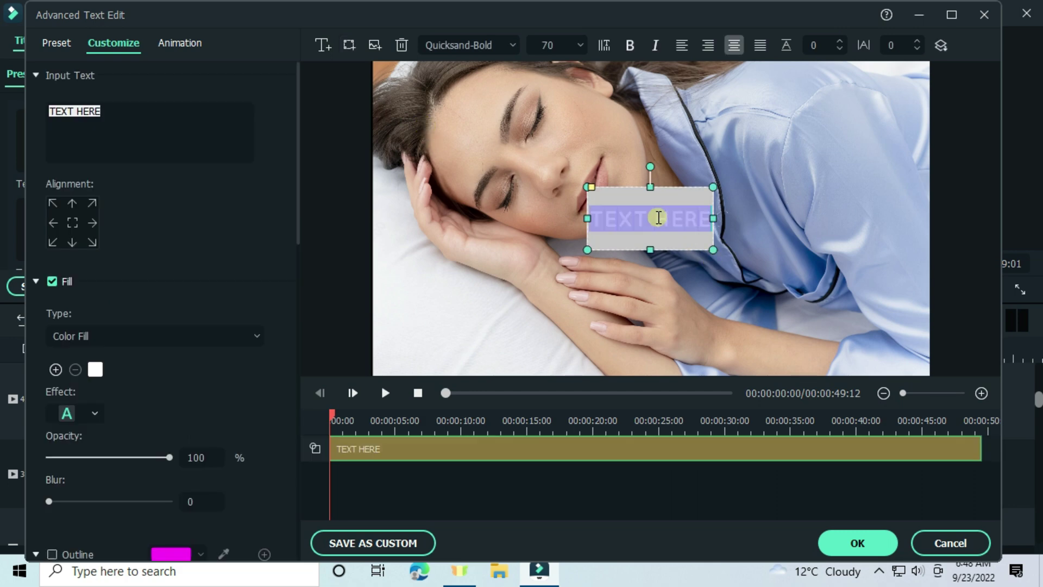
key("BackSpace")
left_click(349, 45)
left_click(416, 130)
double_click(629, 217)
key("BackSpace")
left_click_drag(629, 216, 569, 226)
Fill one rectangle pure yellow #ffff00 and give the other a sampled dark fill
scroll(181, 308, "down", 10)
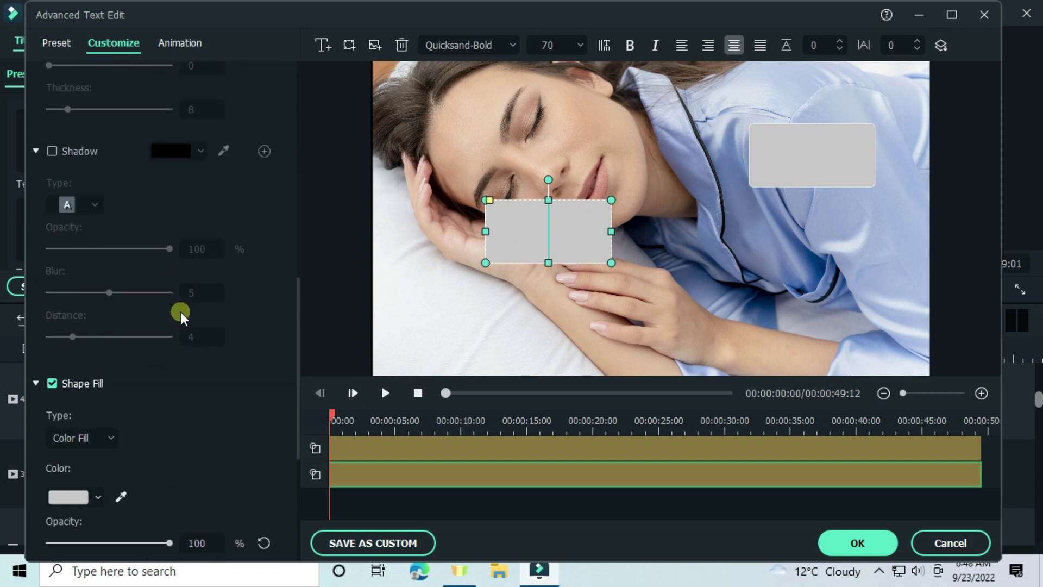
scroll(180, 315, "down", 1)
left_click(98, 399)
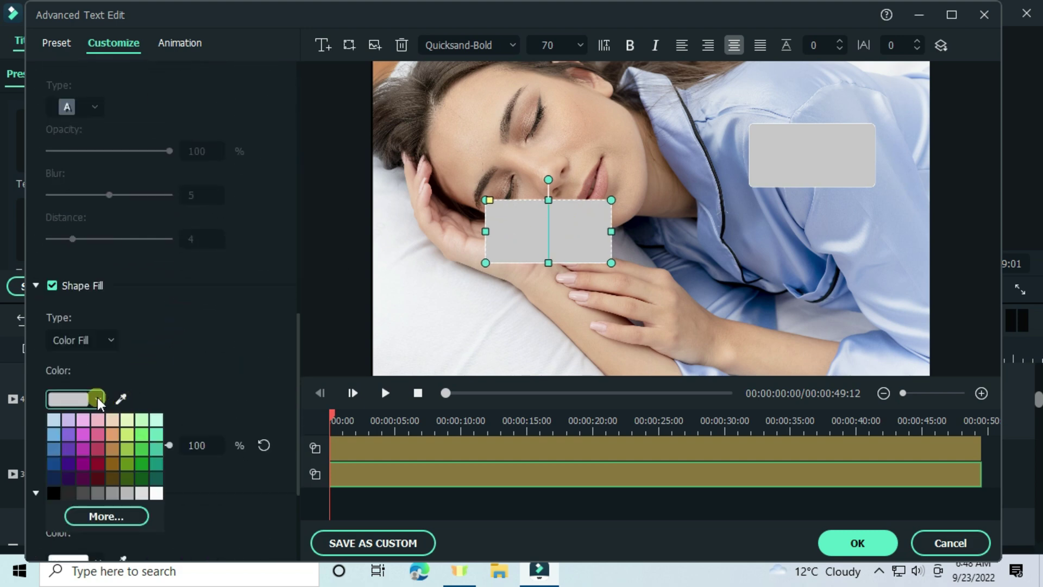
left_click(106, 516)
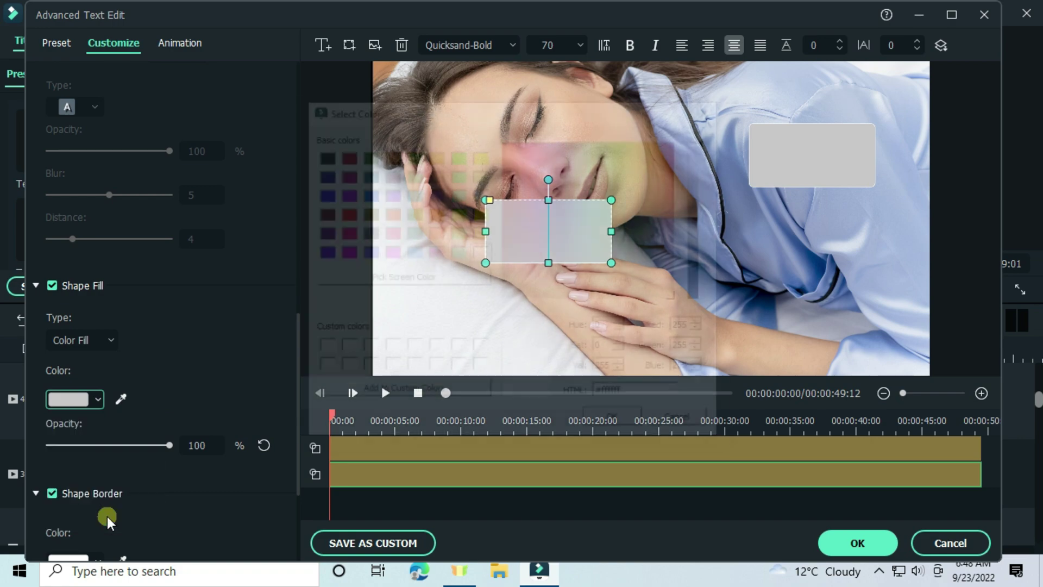
left_click(480, 215)
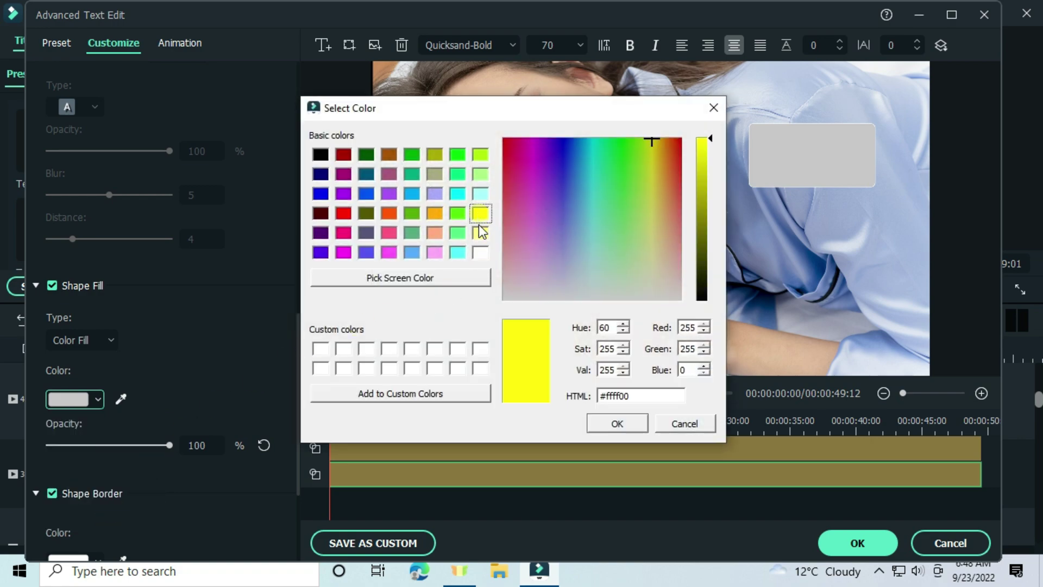
left_click(601, 430)
left_click(668, 239)
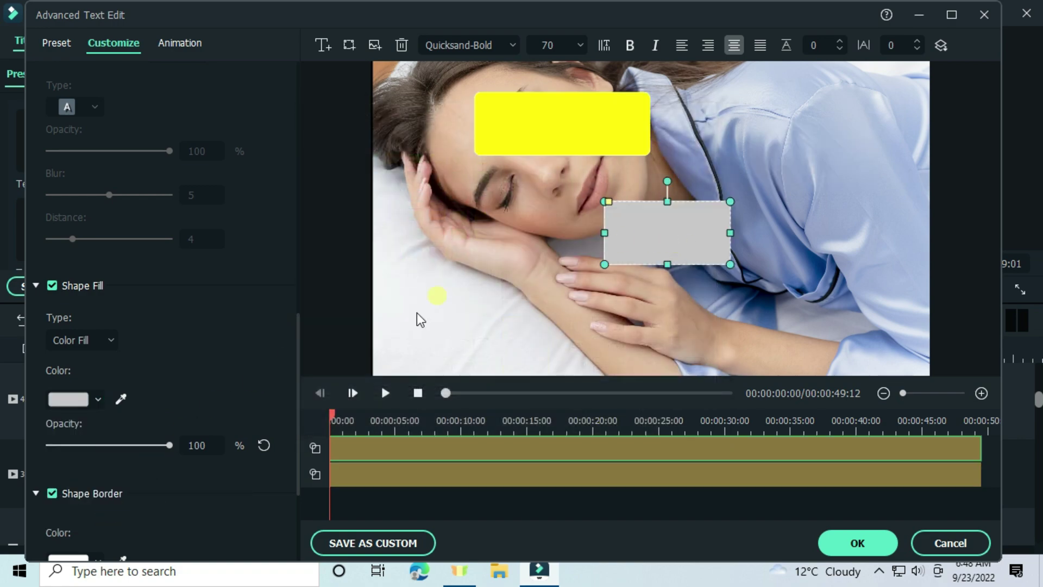
left_click(89, 400)
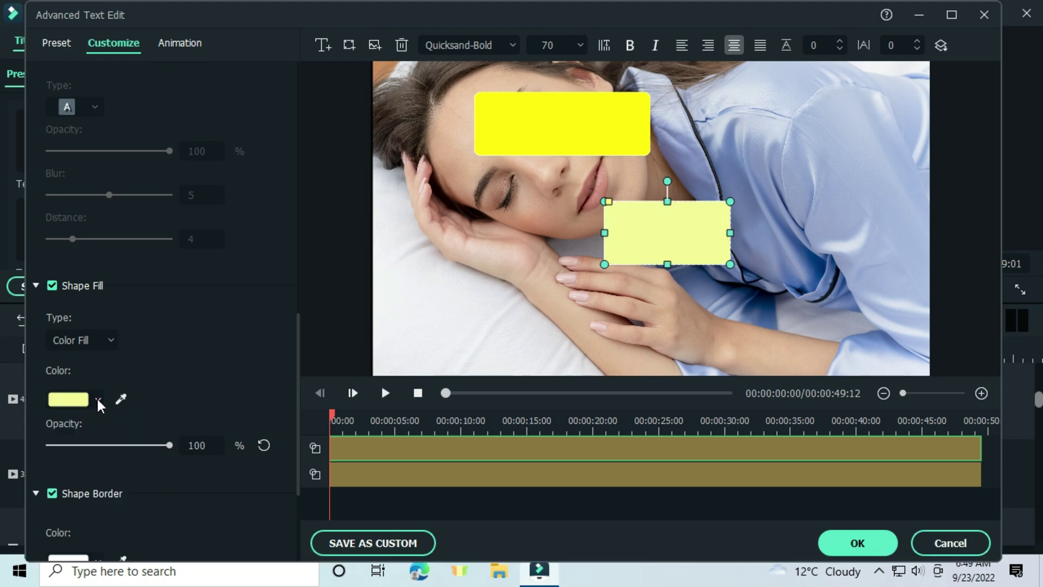
left_click(207, 249)
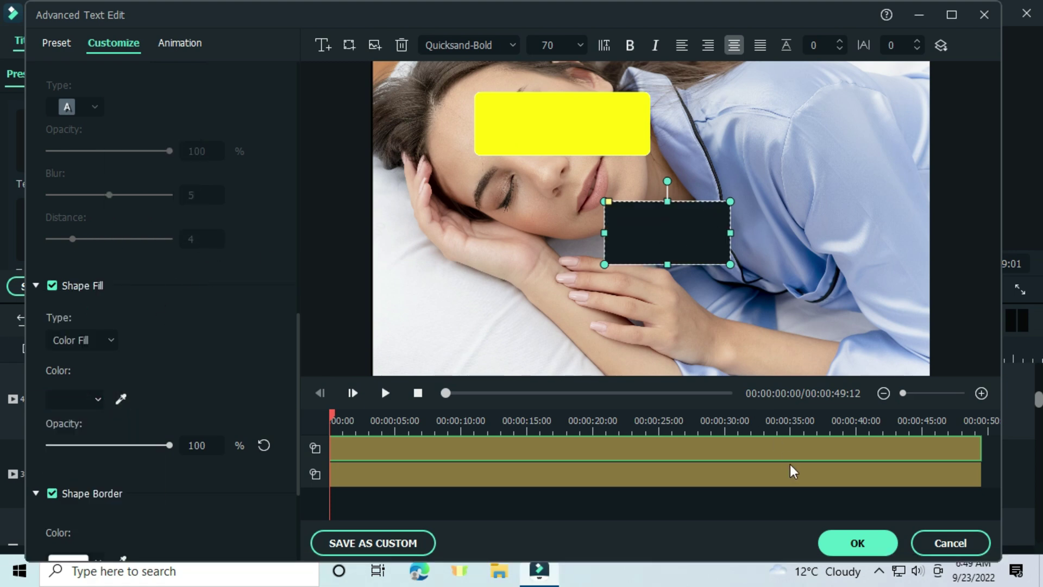
Close the advanced editor and eyedropper a dark text colour for SICKNESS
left_click(837, 546)
left_click(435, 402)
left_click(337, 255)
left_click(767, 157)
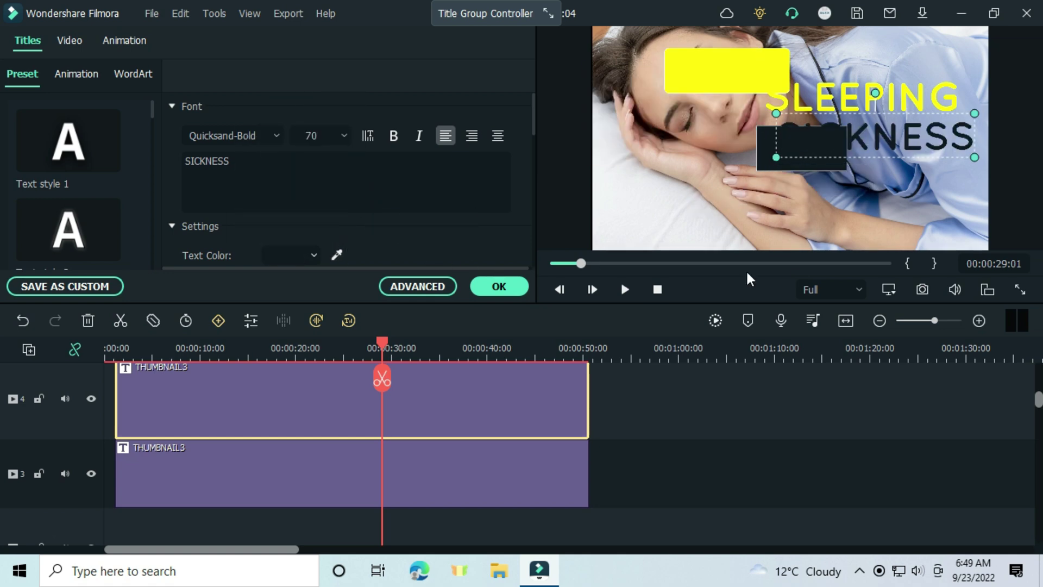
left_click(728, 71)
Move and stretch the yellow rectangle behind SICKNESS, then select the background portrait
left_click(804, 141)
left_click_drag(792, 69, 975, 137)
left_click(888, 104)
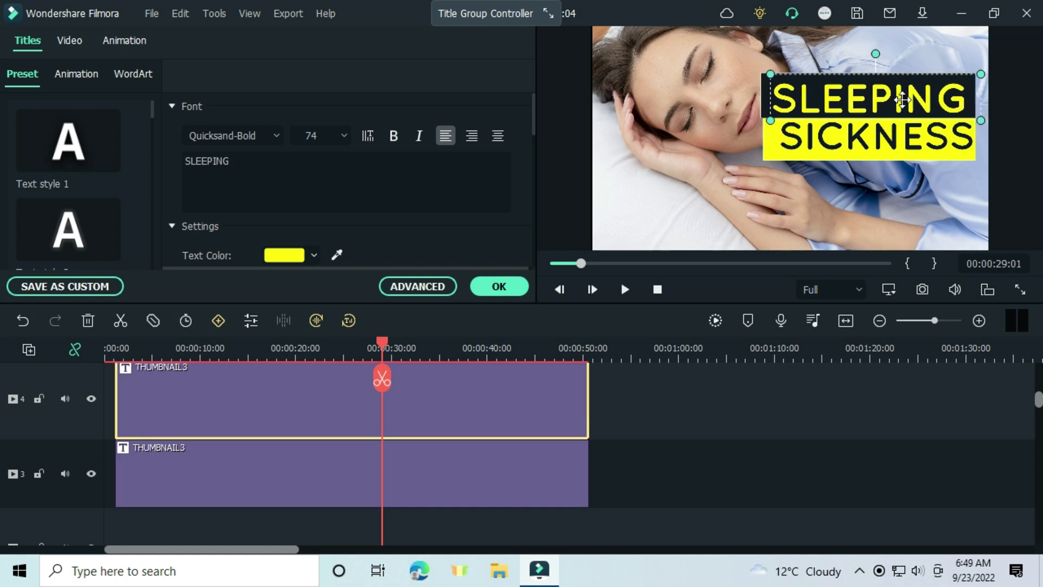
left_click(882, 140)
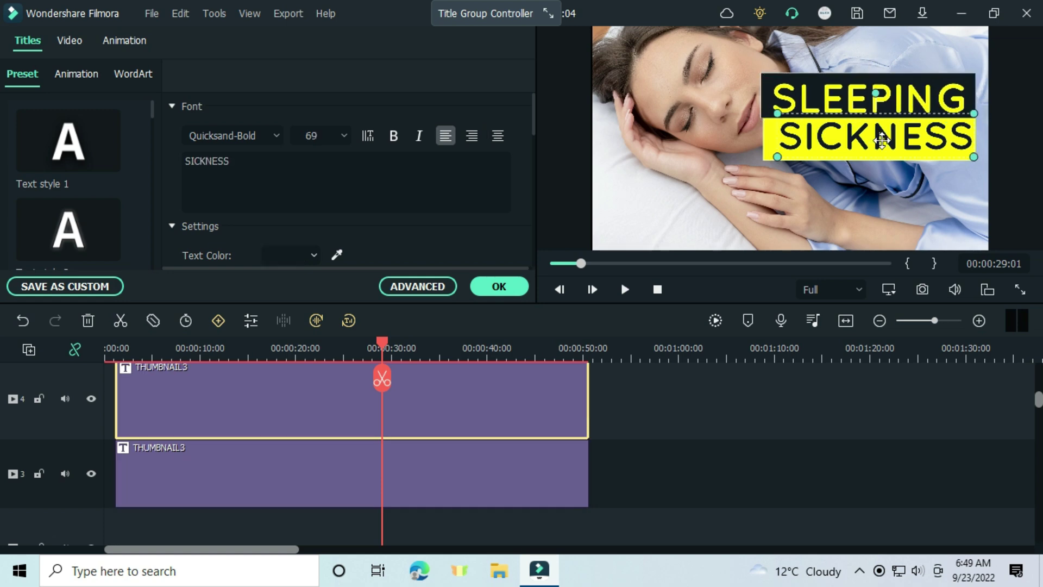
left_click(766, 139)
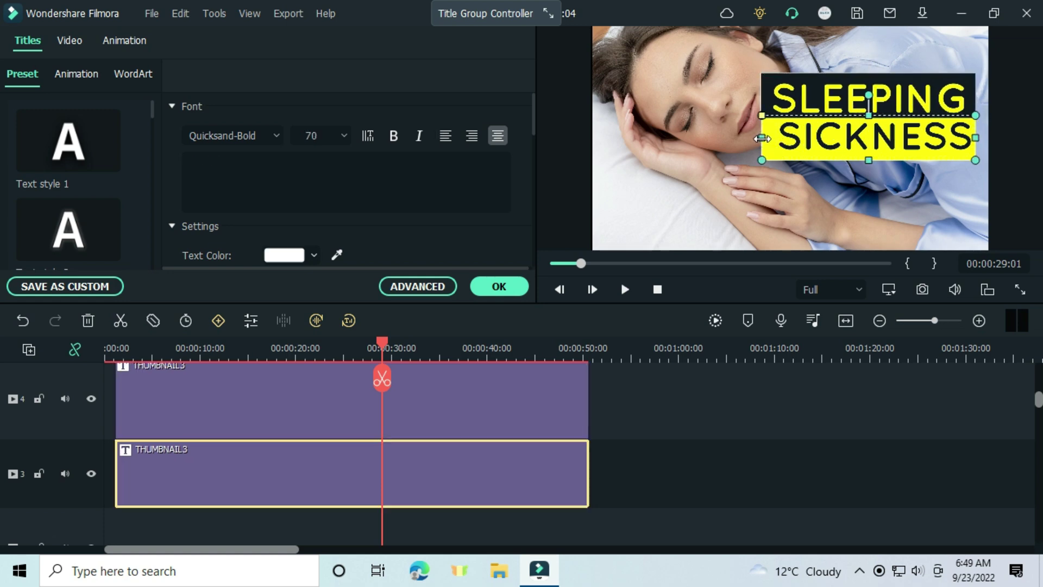
left_click(734, 190)
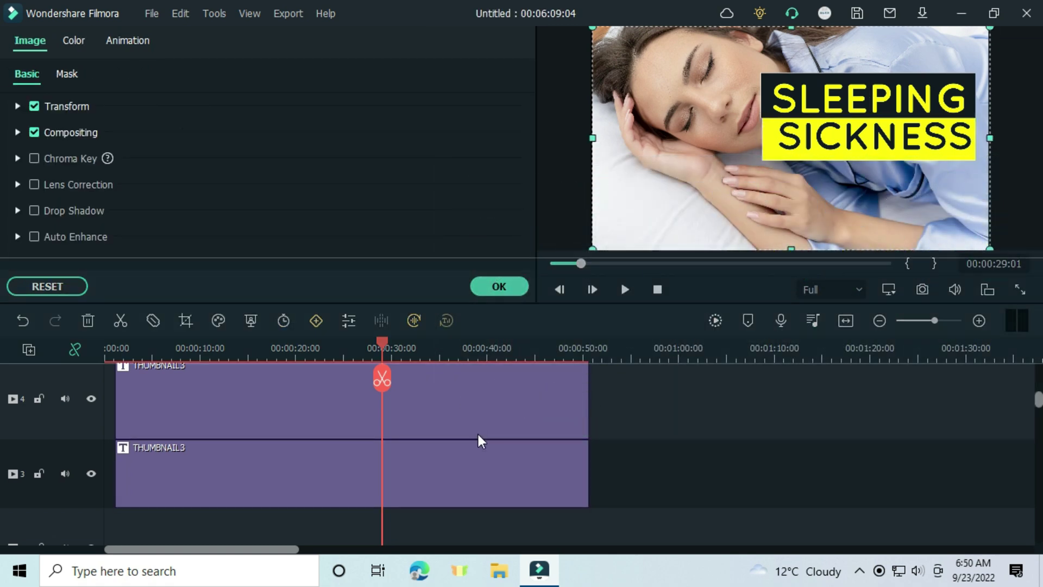
scroll(478, 435, "down", 2)
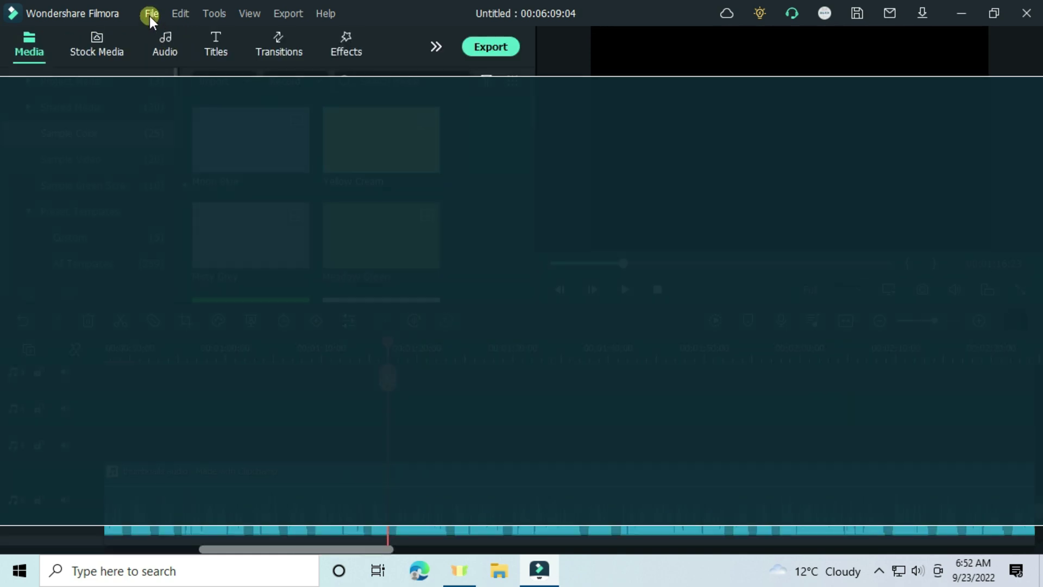
left_click(150, 14)
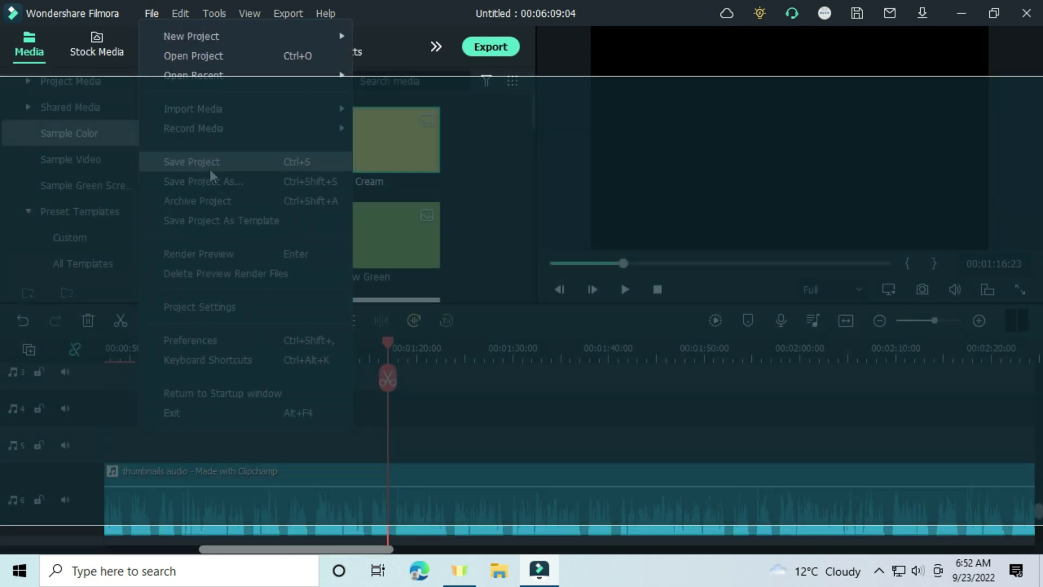
left_click(217, 304)
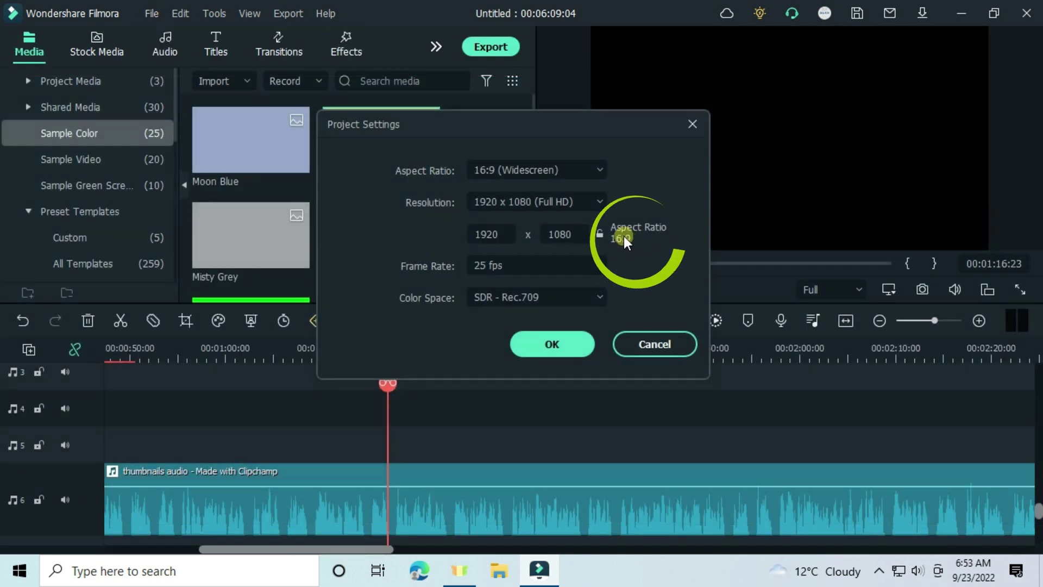
Keep the 16:9 1920 x 1080 project settings, save a preview snapshot, and pause playback
left_click(559, 347)
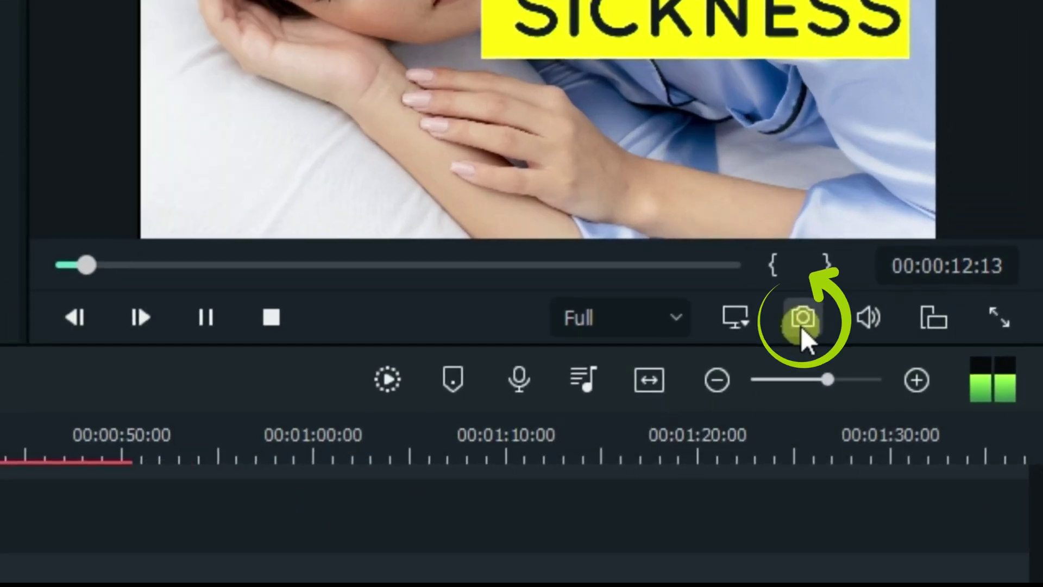
left_click(797, 325)
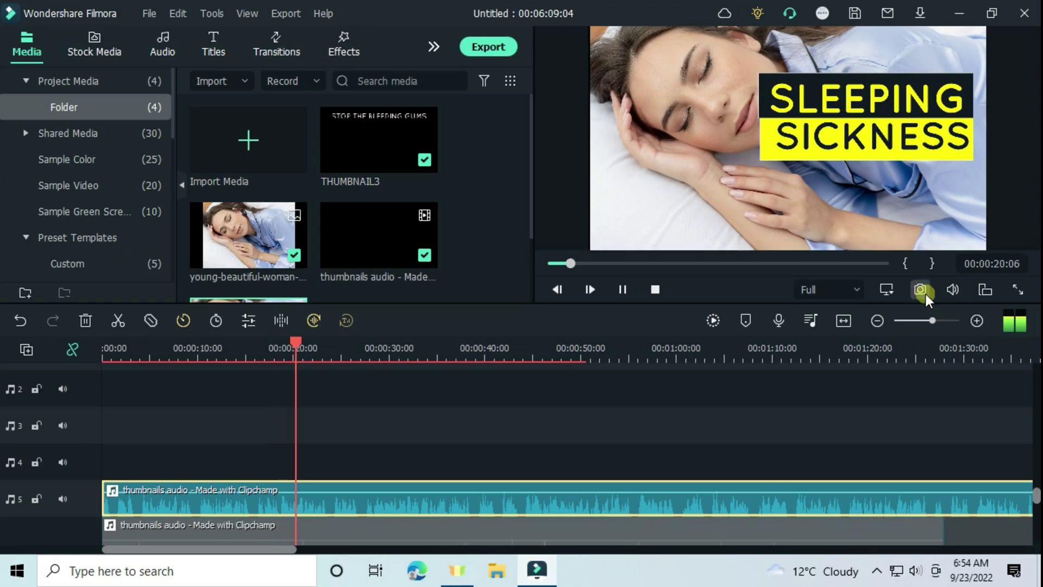
left_click(630, 296)
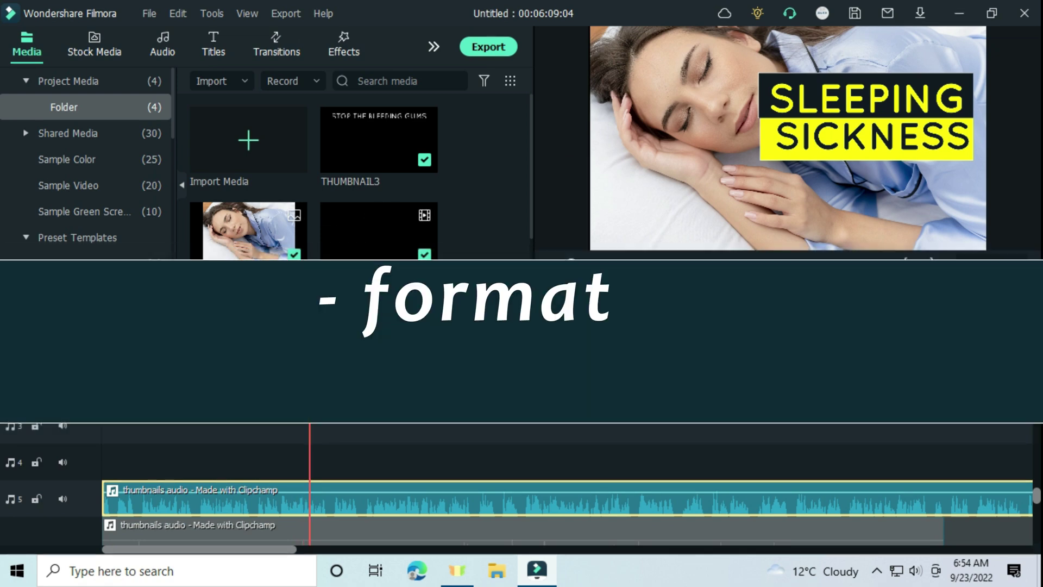
Open Preferences on the Editing tab and show the Snapshot Format choices
left_click(149, 13)
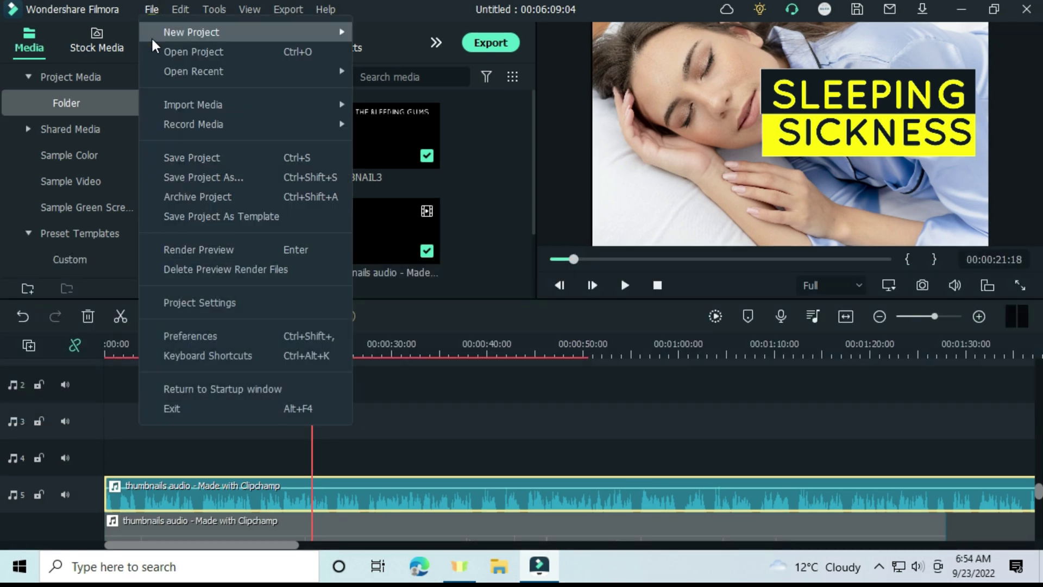
left_click(210, 335)
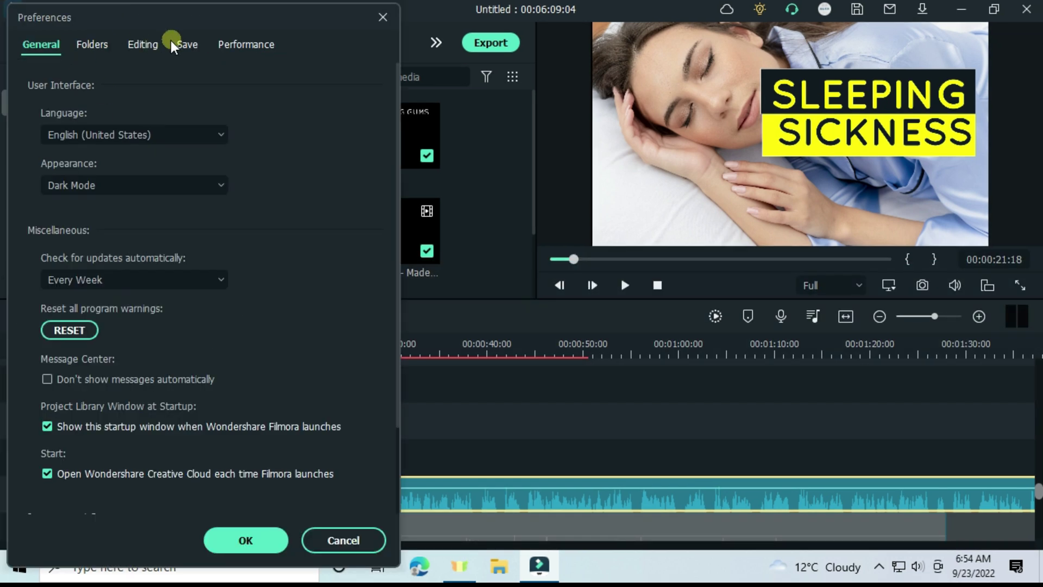
left_click(146, 46)
scroll(141, 342, "down", 1)
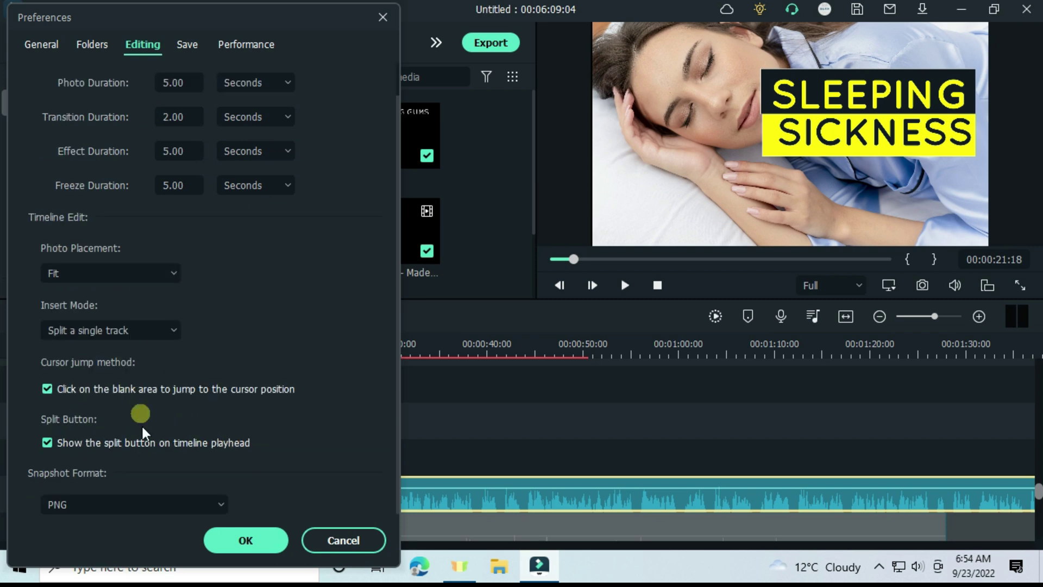
left_click(172, 506)
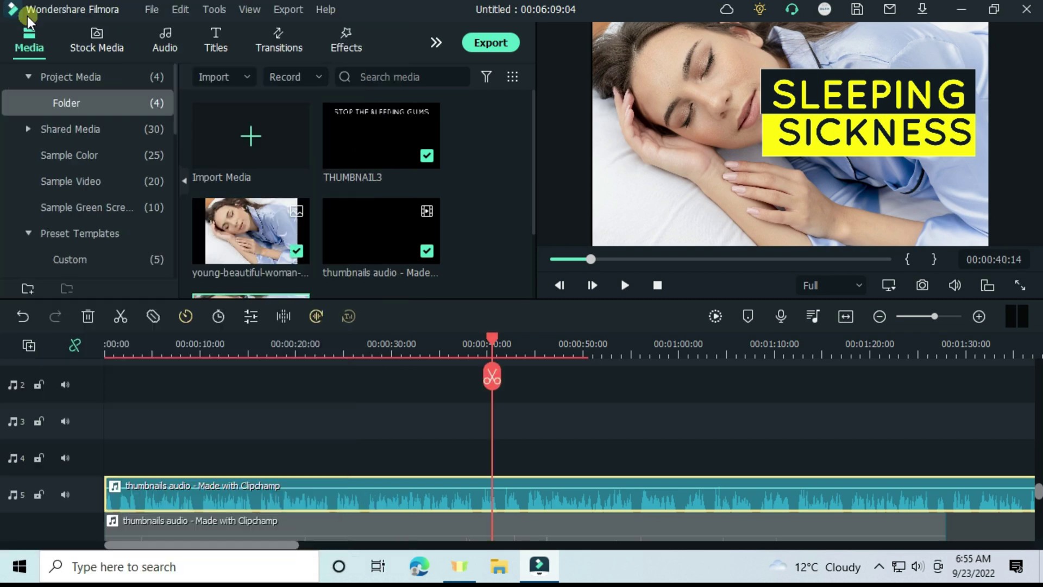
In Project Settings choose 3840 x 2160 (4k UHD) and 60 fps, then apply
left_click(151, 11)
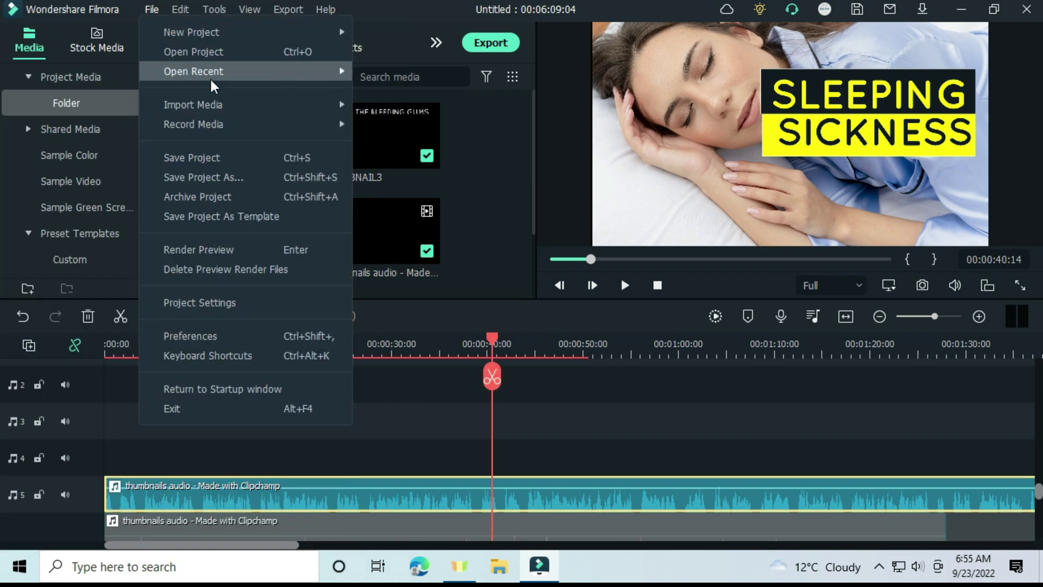
left_click(217, 303)
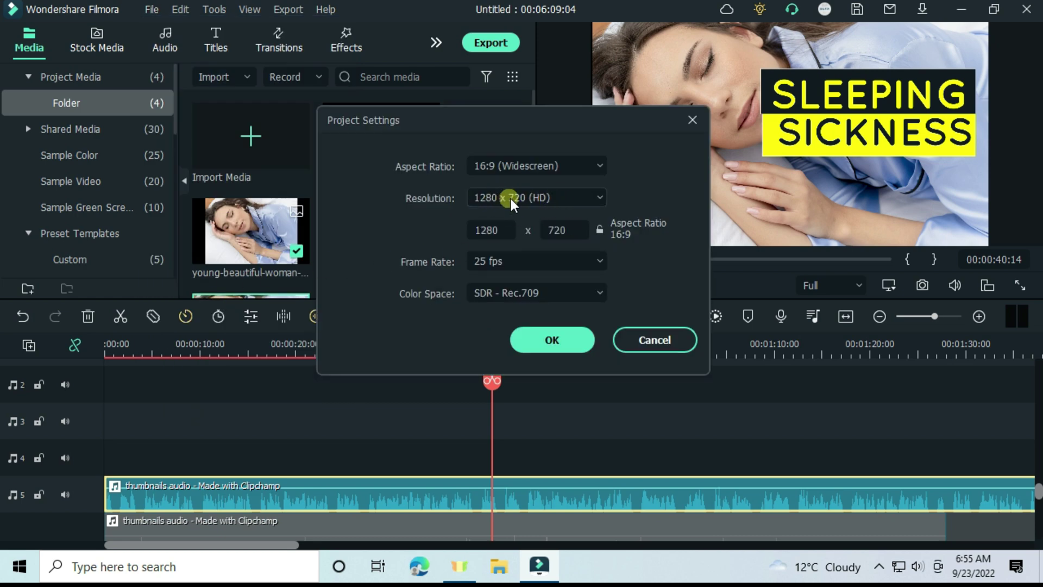
left_click(593, 199)
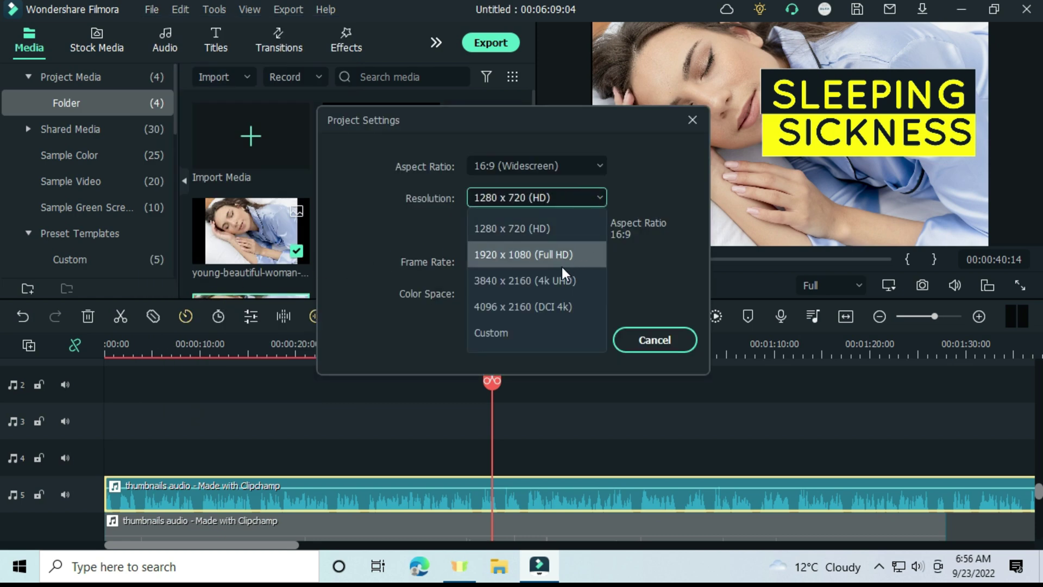
left_click(557, 284)
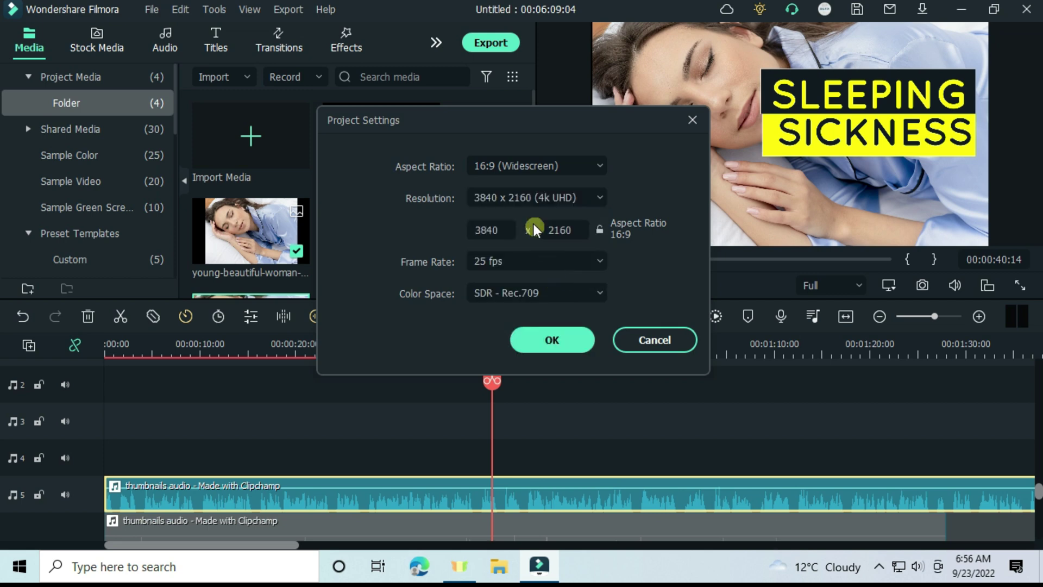
left_click(512, 262)
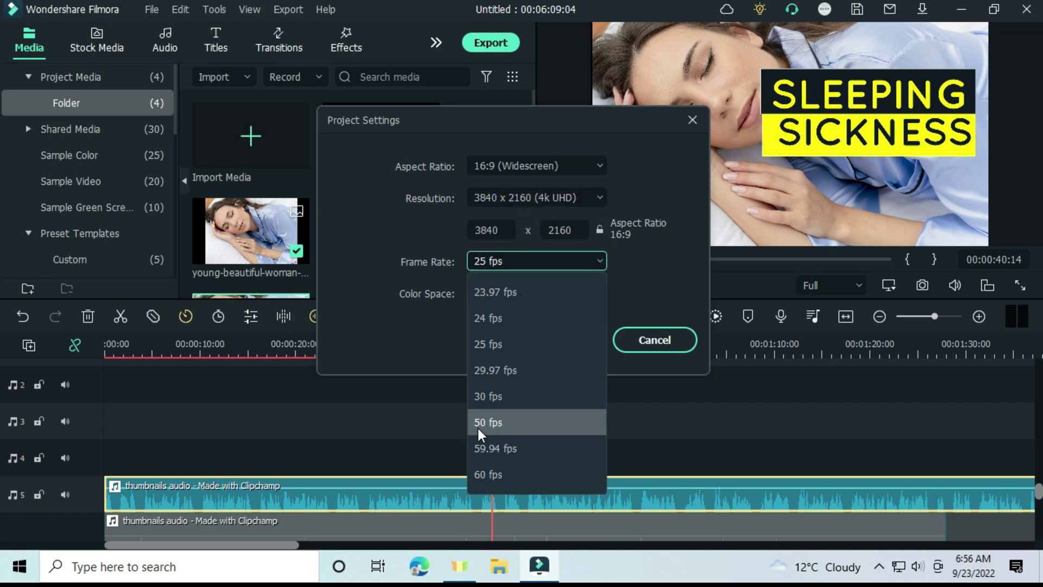
left_click(475, 478)
left_click(543, 346)
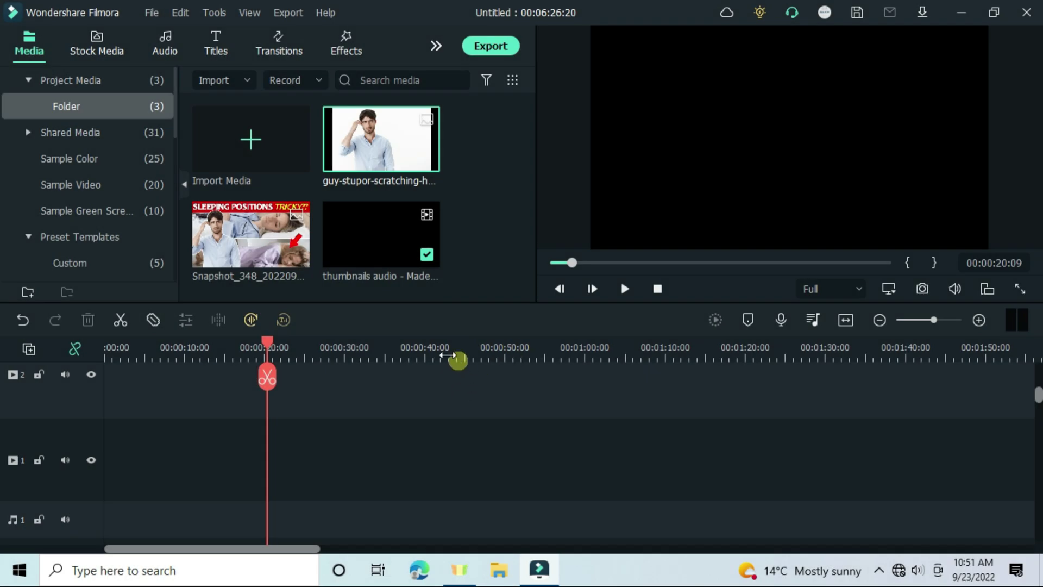
Put a video clip from the effects library onto the timeline and attempt an export
left_click(339, 47)
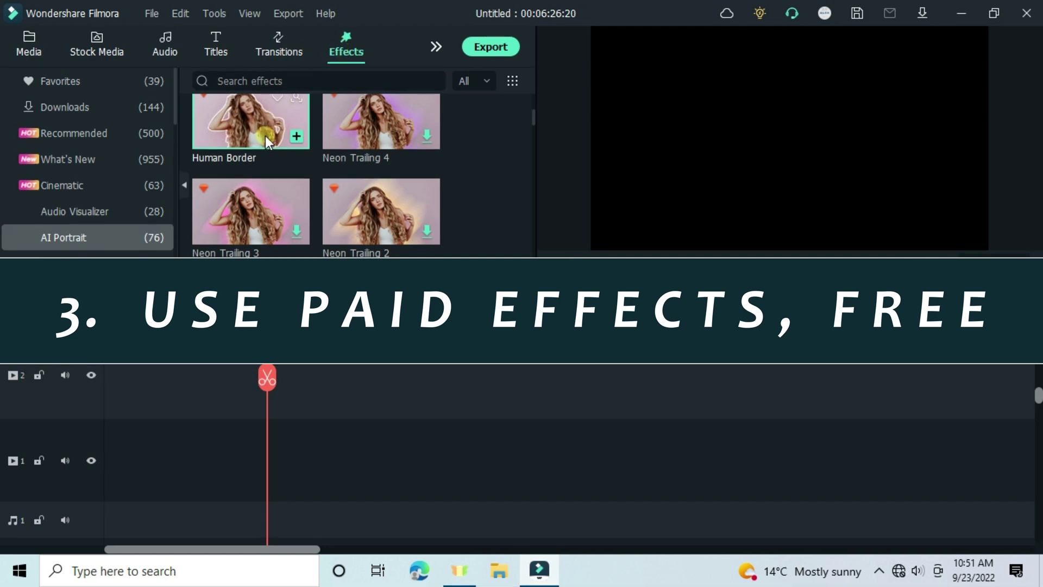
scroll(265, 136, "up", 2)
scroll(265, 137, "up", 1)
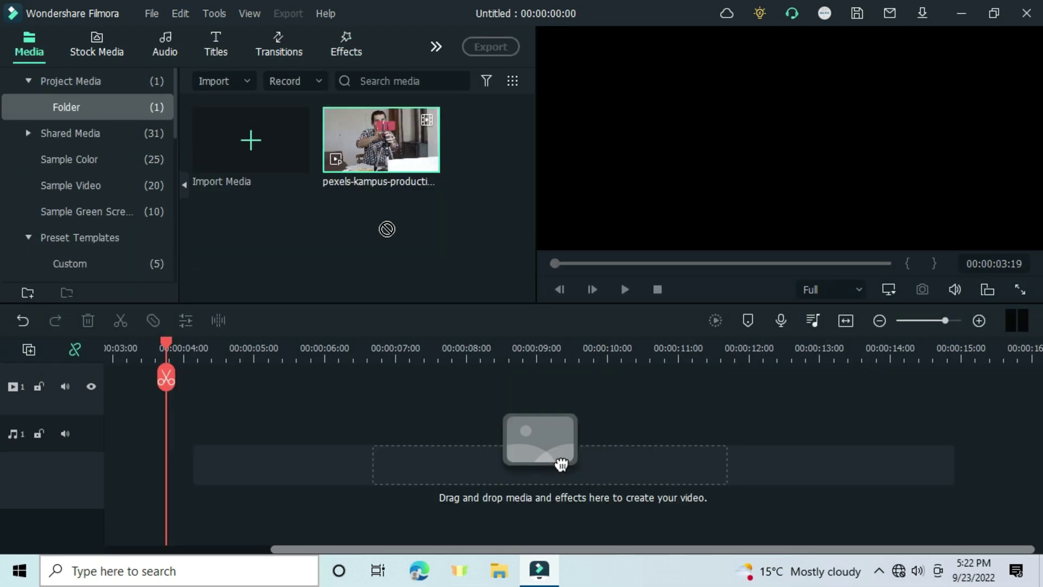
left_click_drag(559, 464, 60, 441)
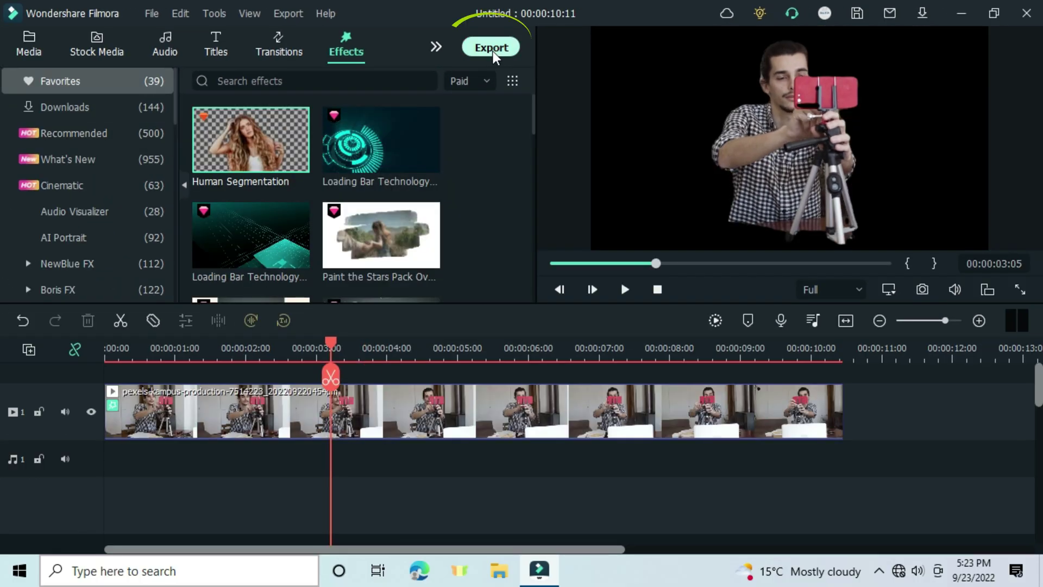
left_click(492, 49)
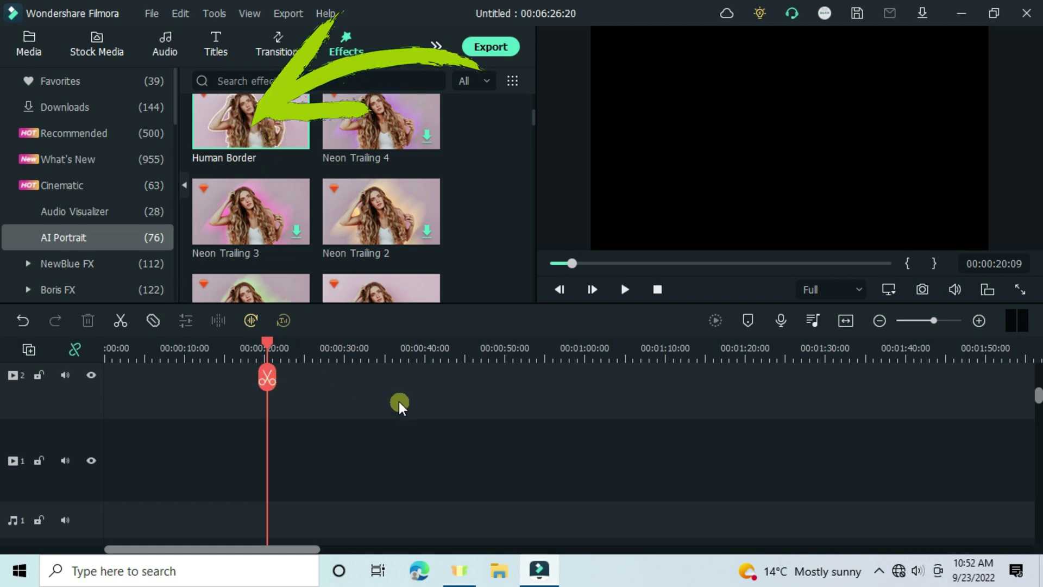
Place the Snapshot image on track 1 and apply Human Border to the portrait via Try It
left_click(27, 48)
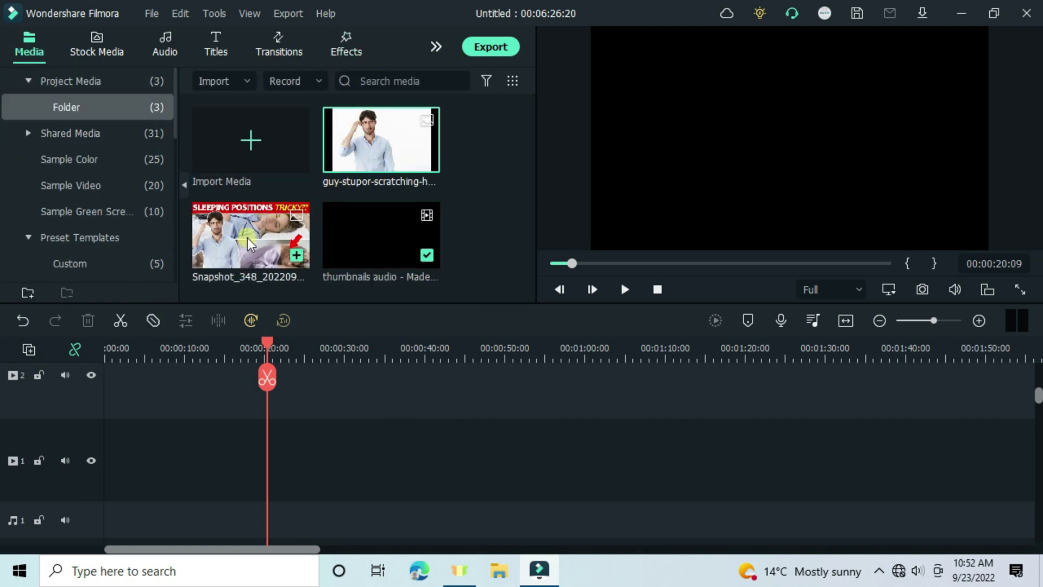
left_click_drag(249, 245, 308, 446)
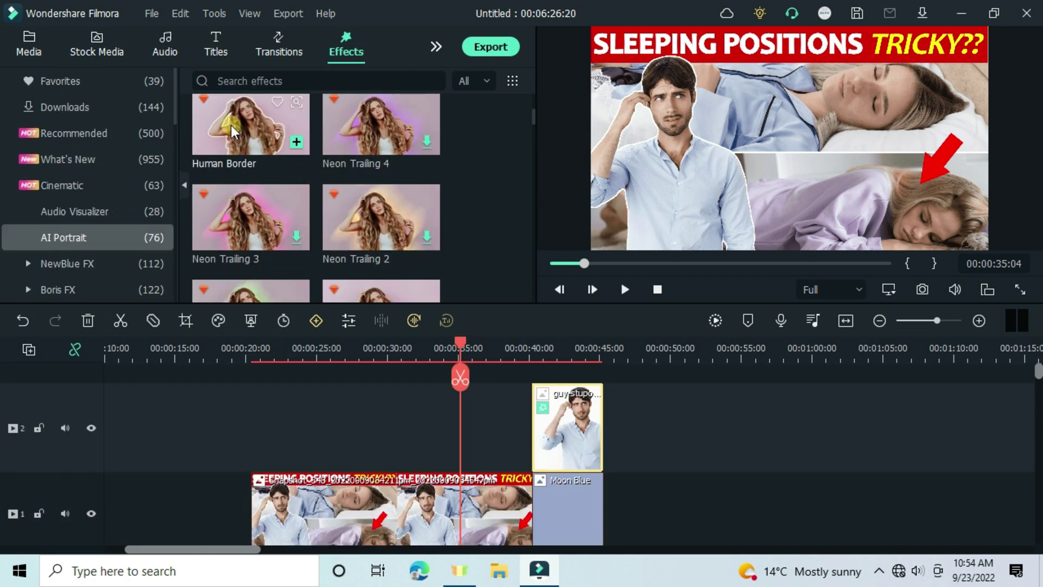
left_click_drag(230, 125, 566, 414)
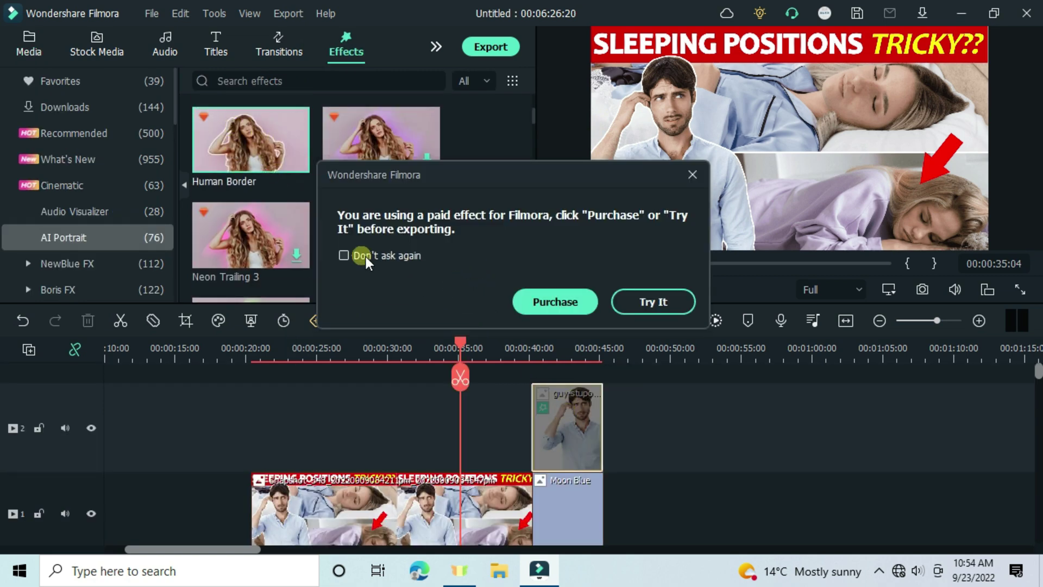
left_click(656, 303)
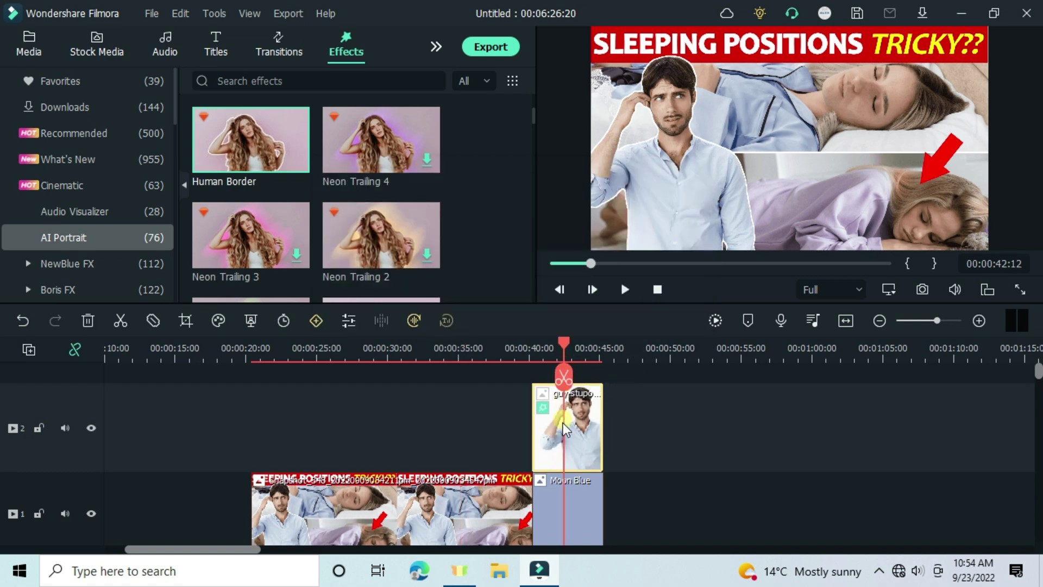
left_click(564, 357)
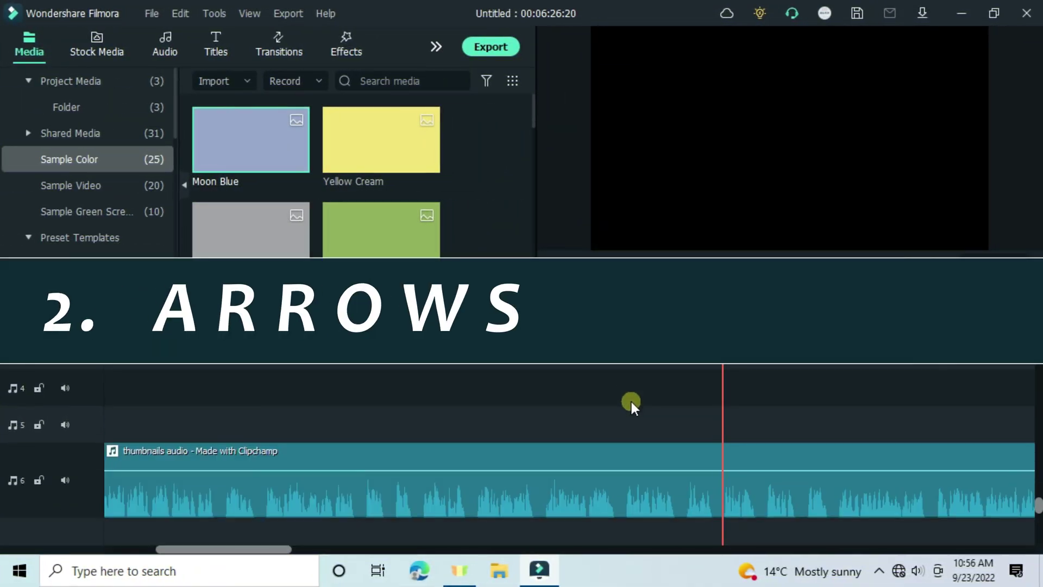
left_click(647, 350)
key("space")
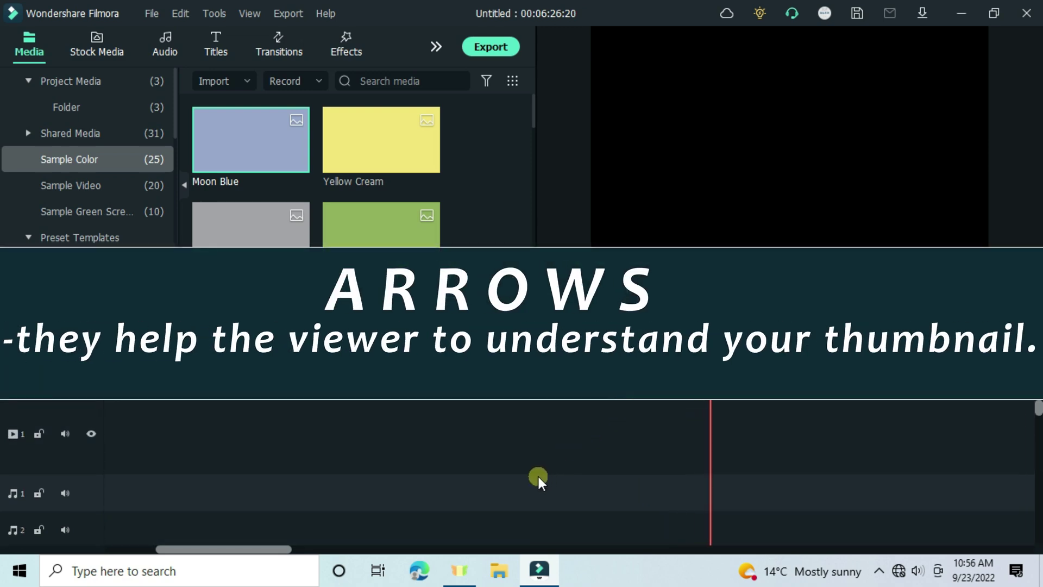
key("space")
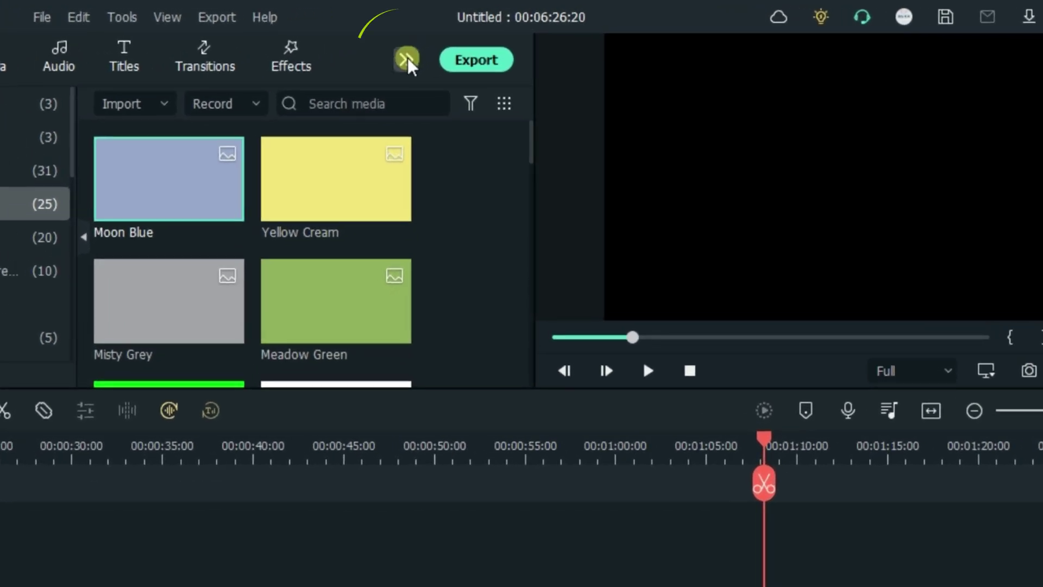
Show the Elements library's Arrow category (81) with its doodle and white arrow overlays
left_click(437, 48)
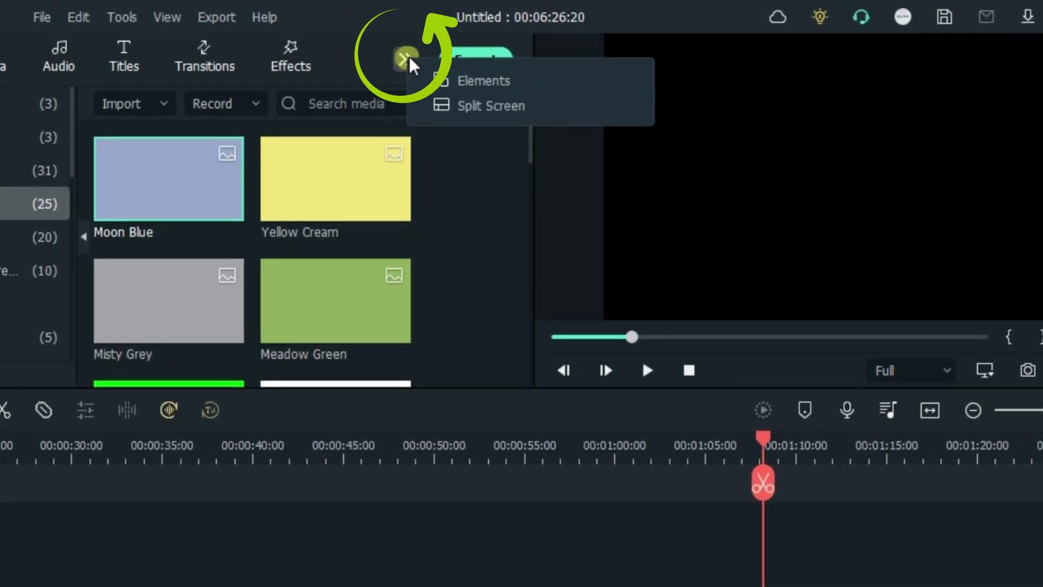
left_click(461, 82)
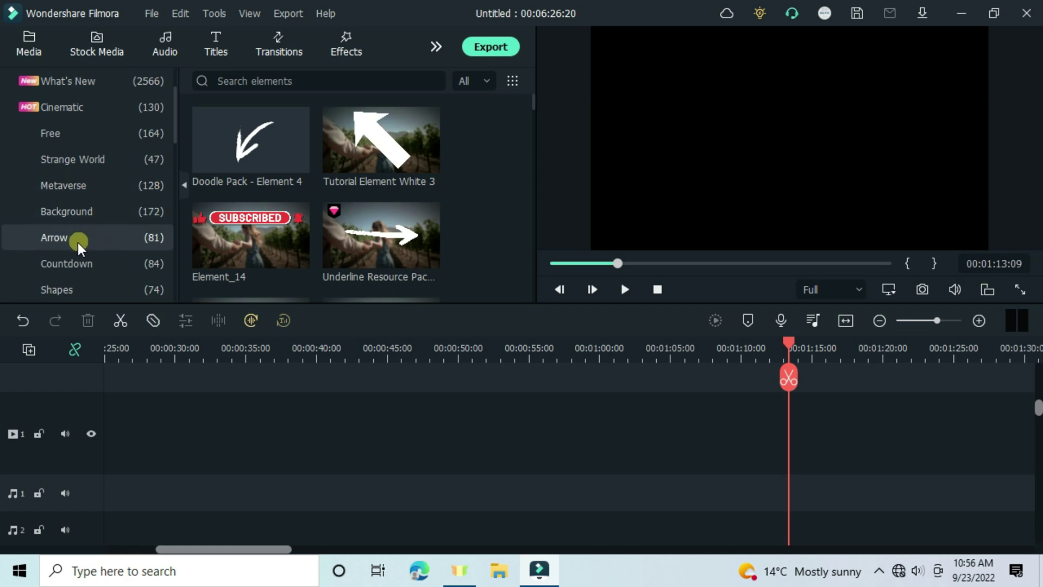
left_click(77, 243)
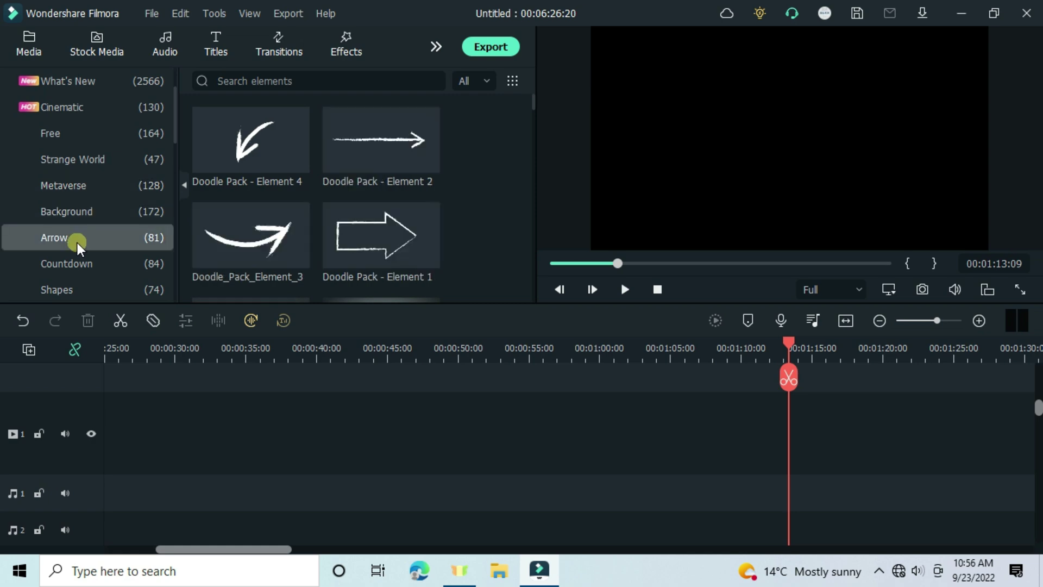
scroll(363, 187, "down", 2)
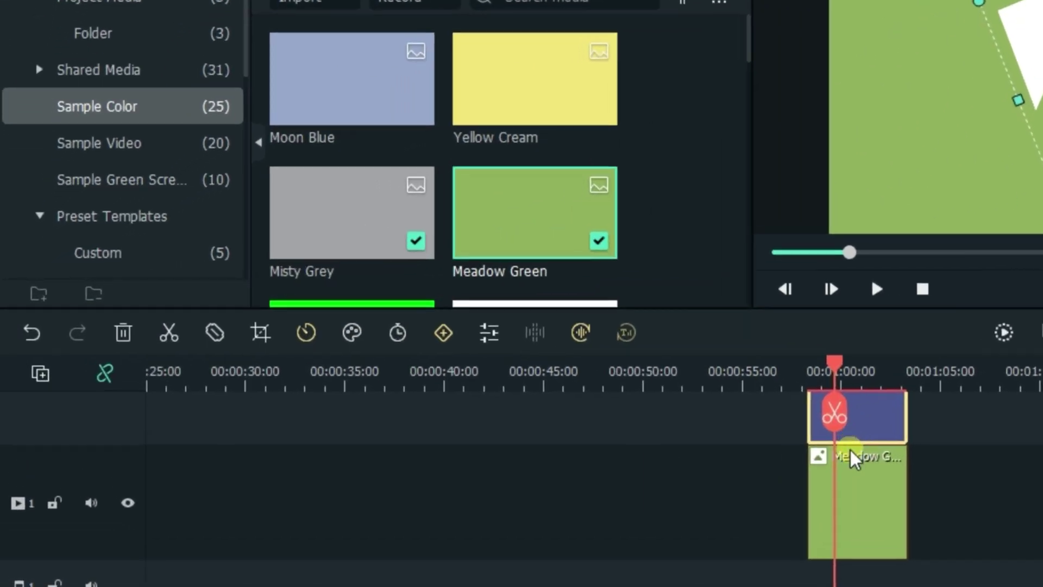
In Advanced Color Correction, bend the arrow's green and blue curves to tint it cyan
double_click(869, 498)
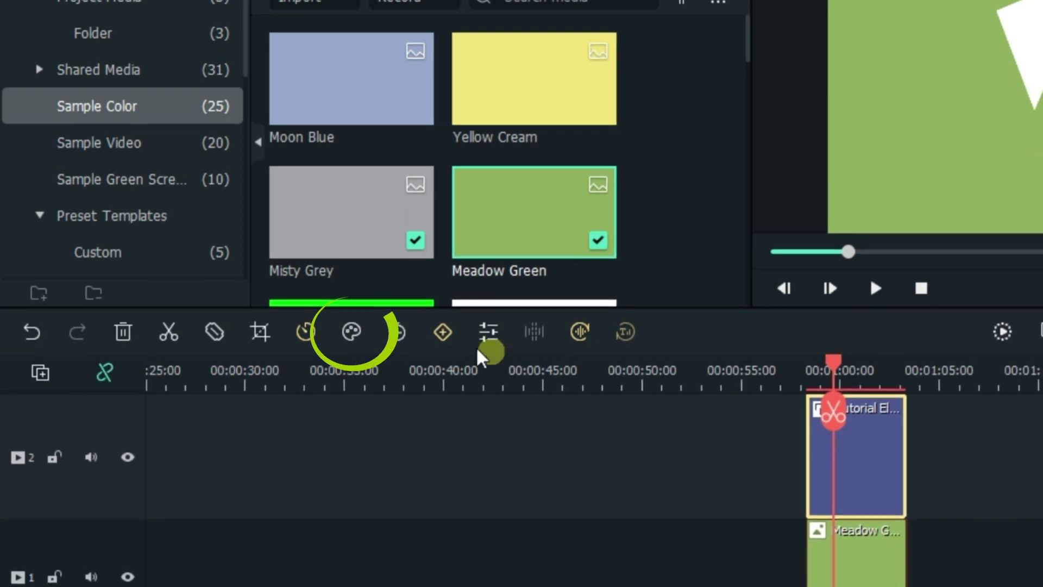
left_click(361, 341)
left_click(438, 383)
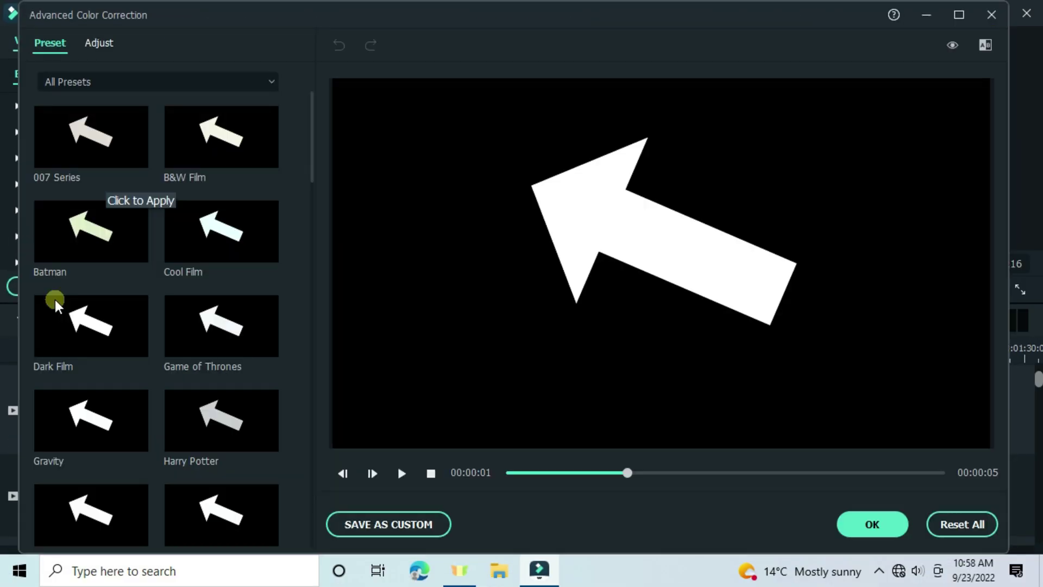
left_click(91, 231)
left_click(99, 43)
left_click(101, 273)
left_click_drag(112, 469, 243, 538)
left_click(129, 273)
left_click_drag(179, 402, 247, 531)
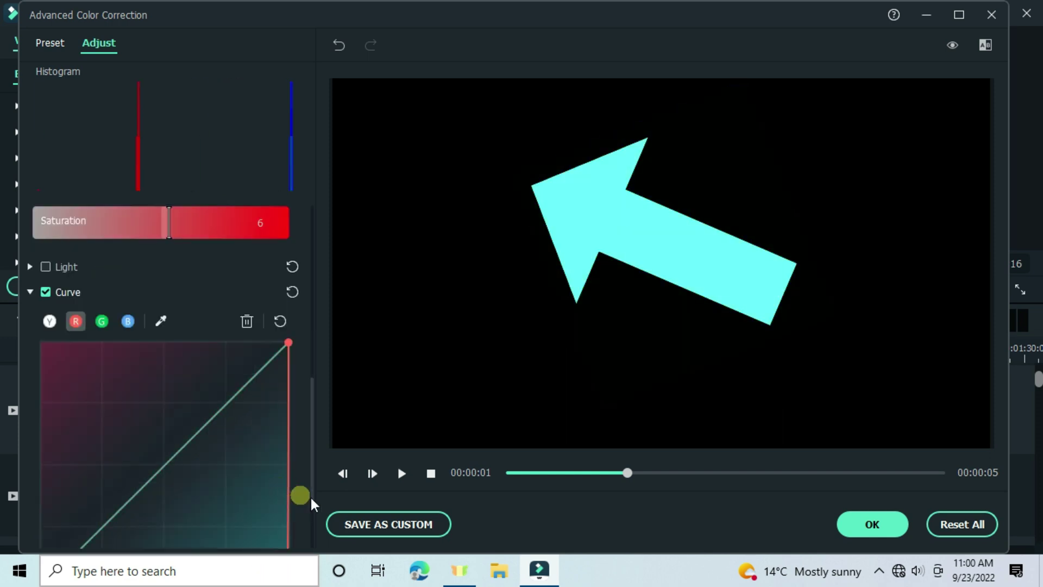
Save the colour correction as a custom preset named ARROW COLOR 01
left_click(394, 527)
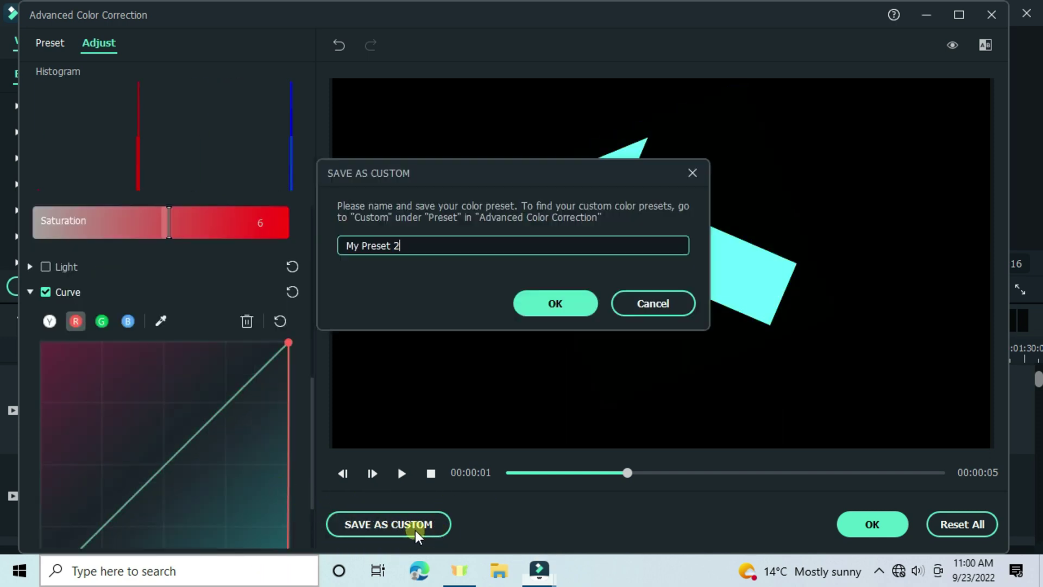
triple_click(405, 246)
key("BackSpace")
type("ARROW COLOR 01")
key("Return")
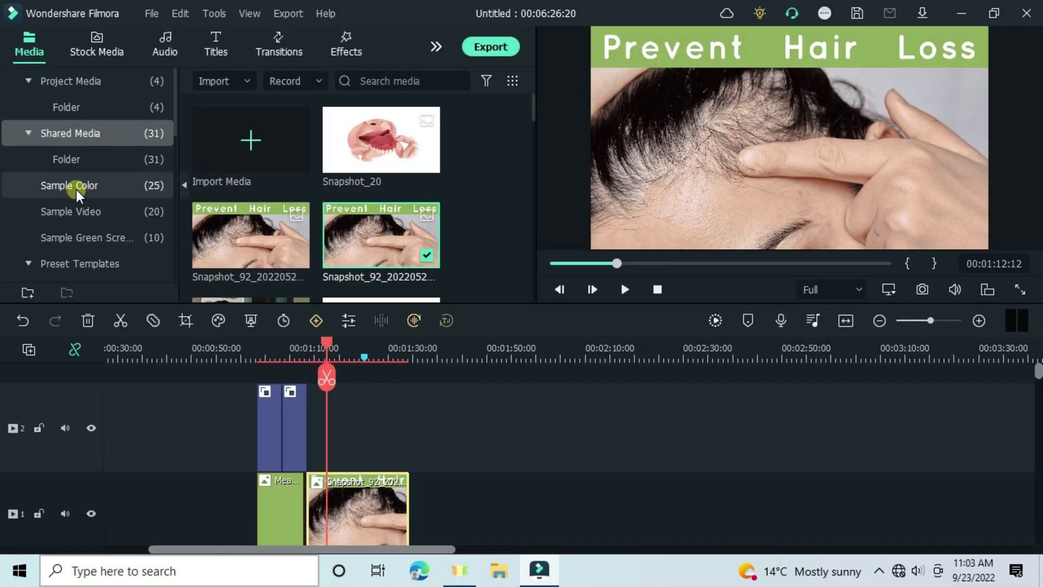
Place a Red sample-colour clip on track 2 and select it
left_click(76, 190)
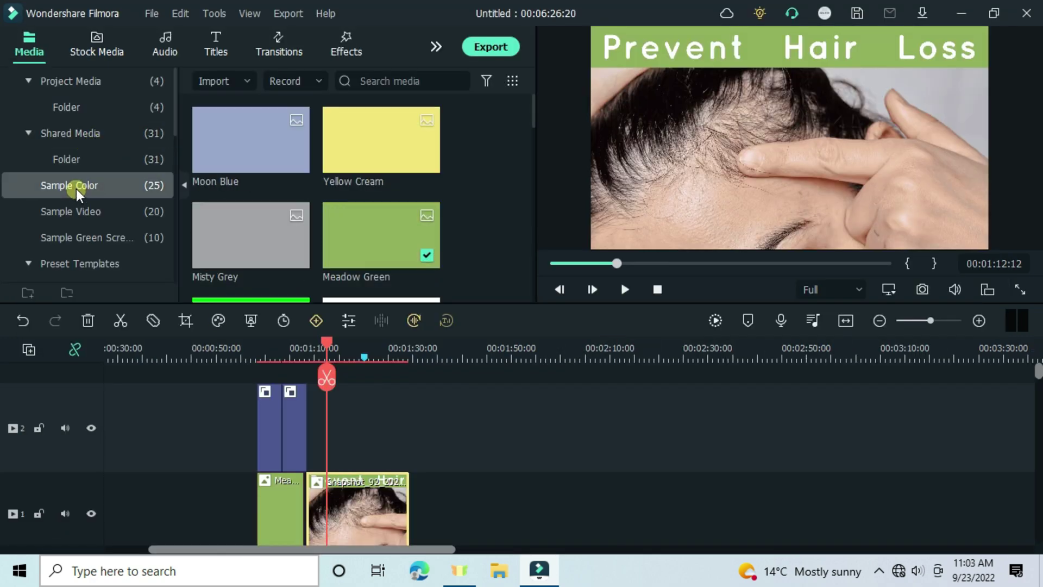
scroll(318, 165, "down", 3)
scroll(318, 166, "down", 2)
scroll(318, 166, "up", 2)
left_click_drag(273, 207, 389, 447)
left_click(362, 441)
Apply the favourite Image Mask to the Red clip, choose the arrow shape, and shift it lower
left_click(288, 39)
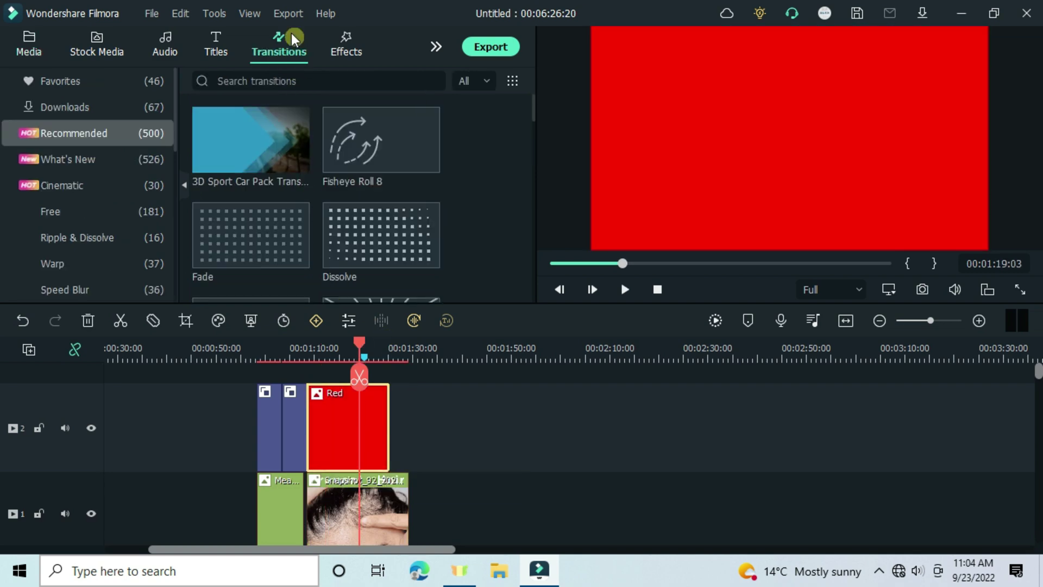
left_click(348, 40)
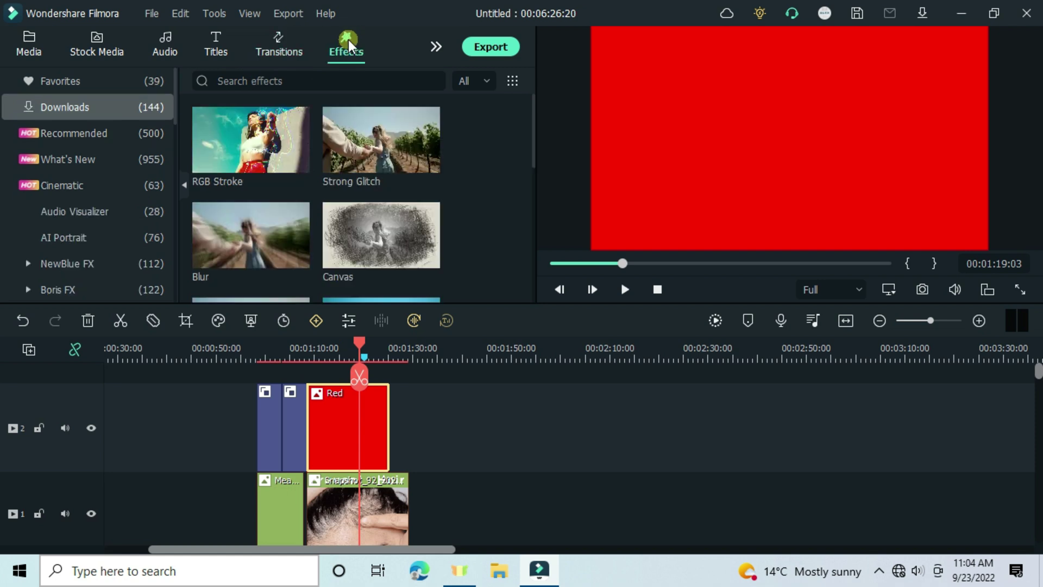
left_click(107, 82)
left_click_drag(219, 132, 333, 431)
double_click(333, 431)
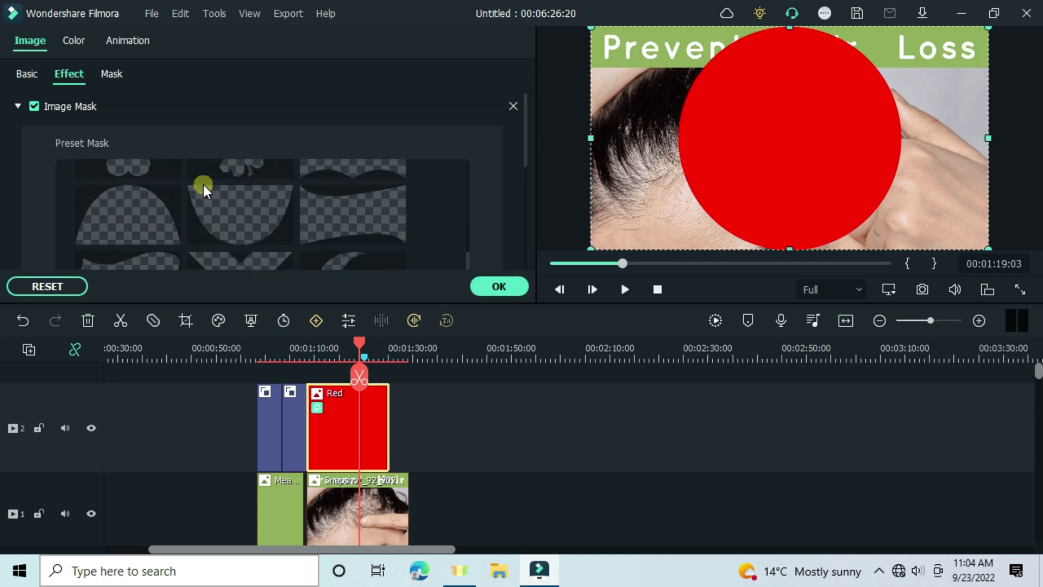
left_click(204, 184)
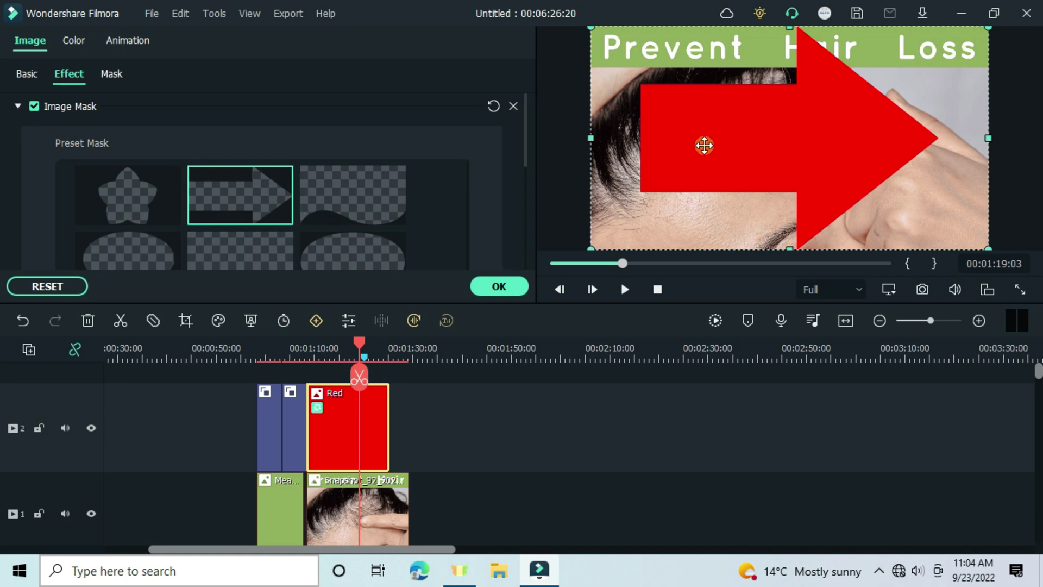
scroll(232, 159, "down", 5)
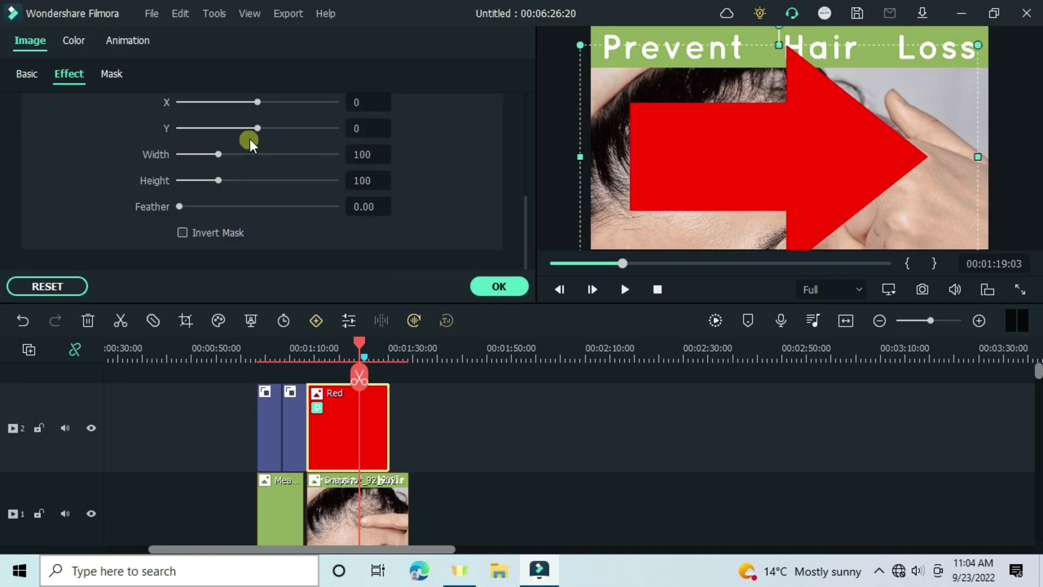
left_click_drag(253, 132, 224, 133)
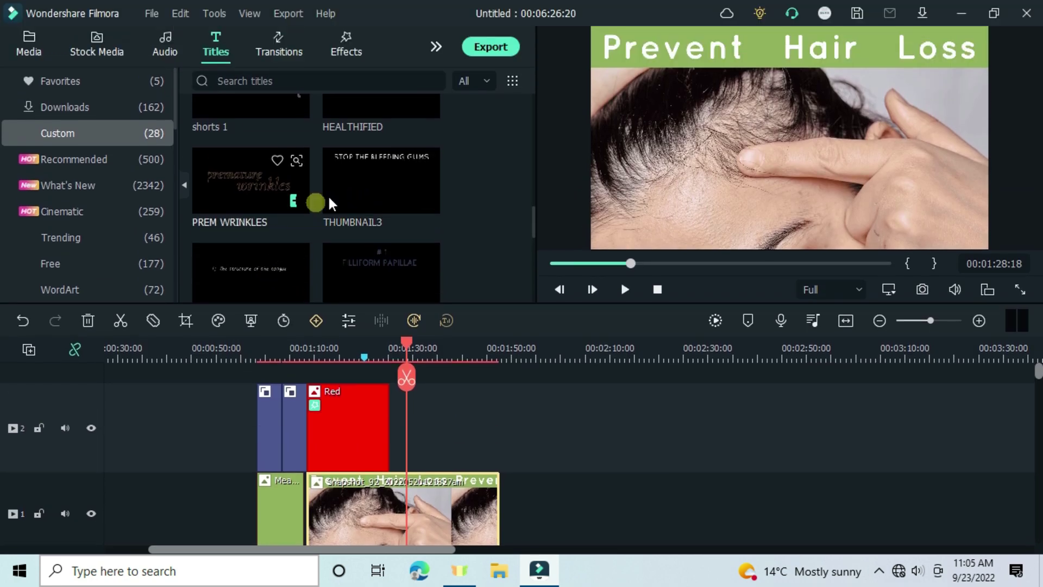
Add the THUMBNAIL3 title to track 2 and move its STOP THE BLEEDING GUMS text lower
left_click_drag(342, 191, 493, 429)
left_click(434, 348)
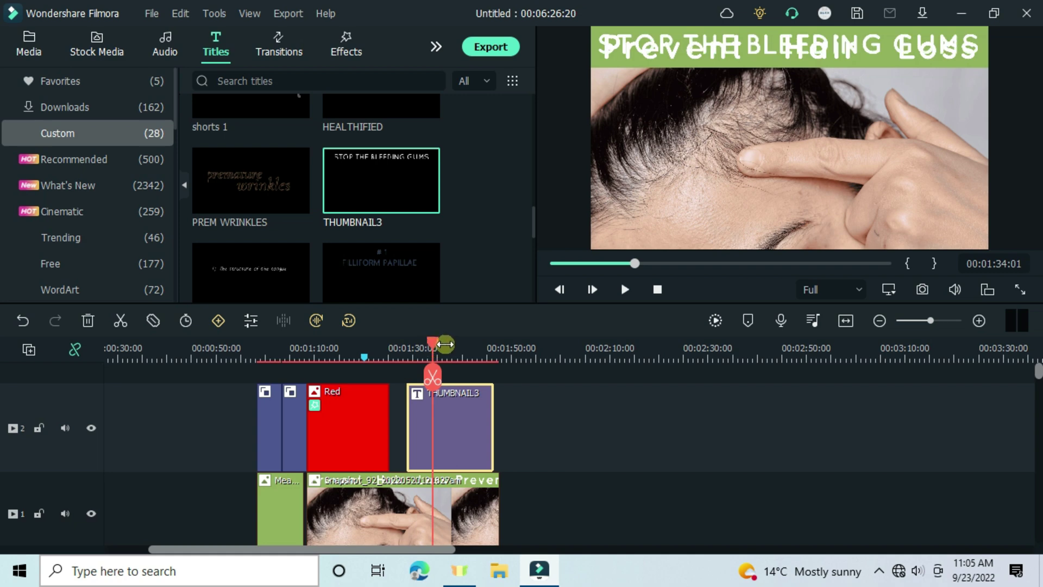
left_click_drag(755, 48, 751, 141)
left_click(733, 49)
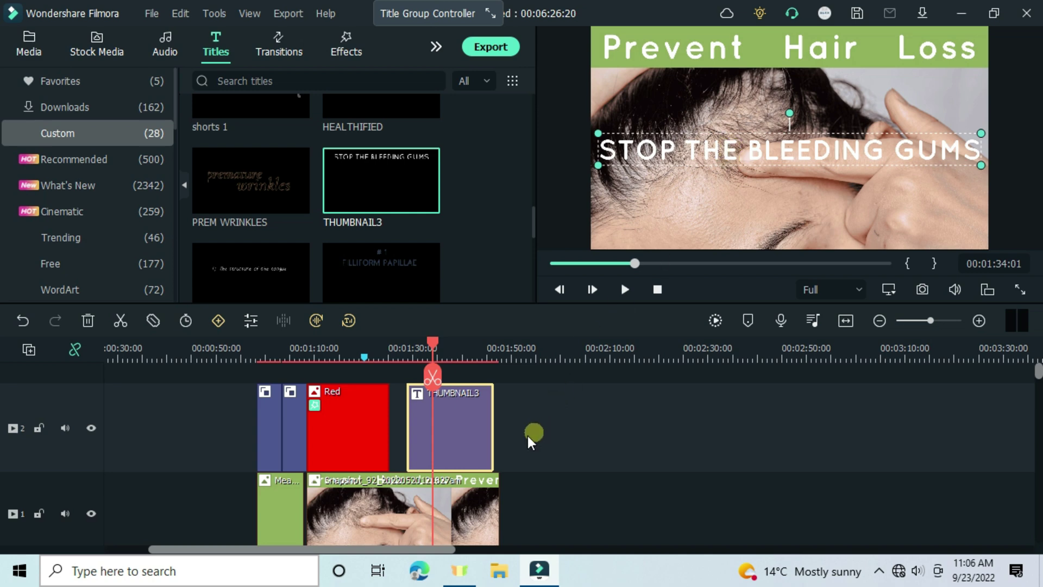
In the advanced text editor, delete the title text and insert a square shape box
double_click(453, 445)
left_click(393, 286)
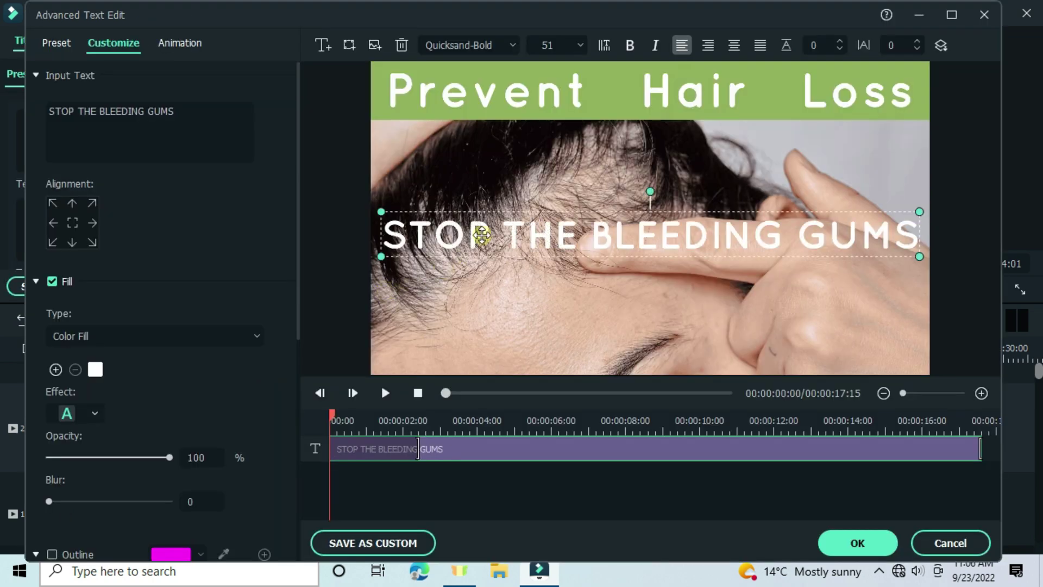
double_click(481, 237)
key("BackSpace")
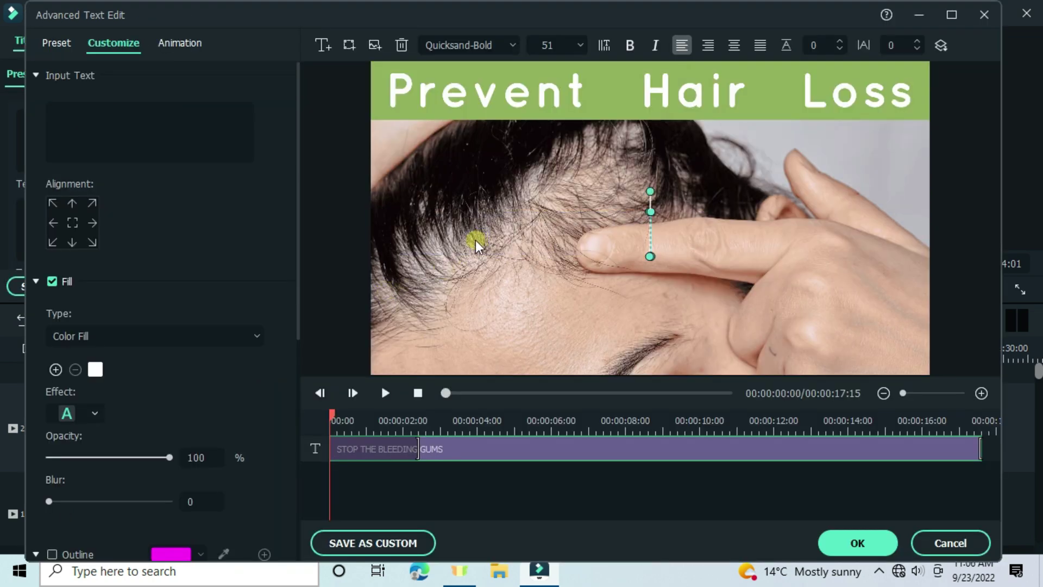
left_click(349, 46)
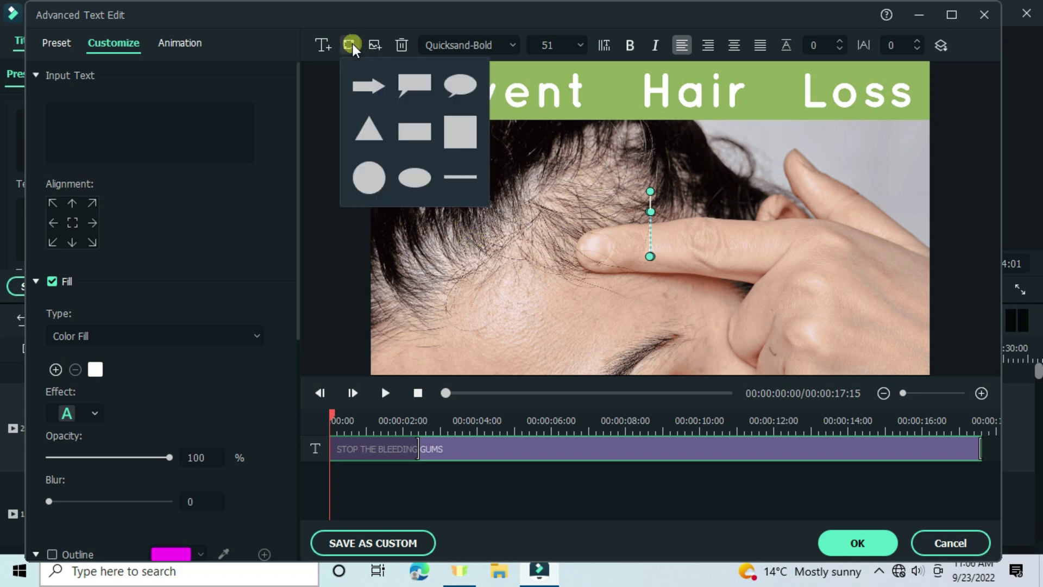
left_click(456, 147)
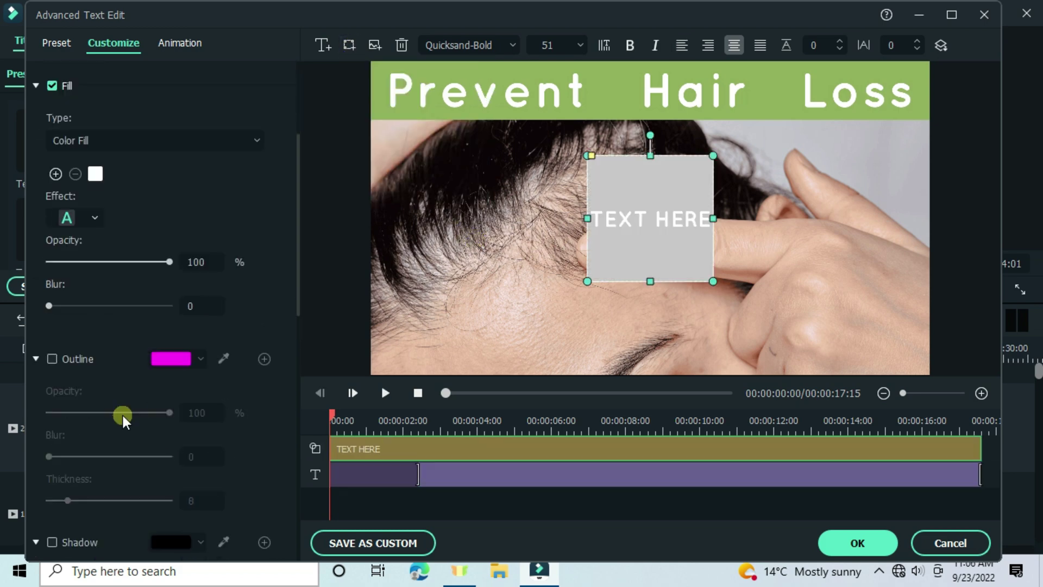
scroll(123, 417, "down", 5)
scroll(123, 416, "down", 3)
Fill the square with a custom orange colour, #ff691e
left_click(121, 447)
left_click(787, 289)
left_click(97, 451)
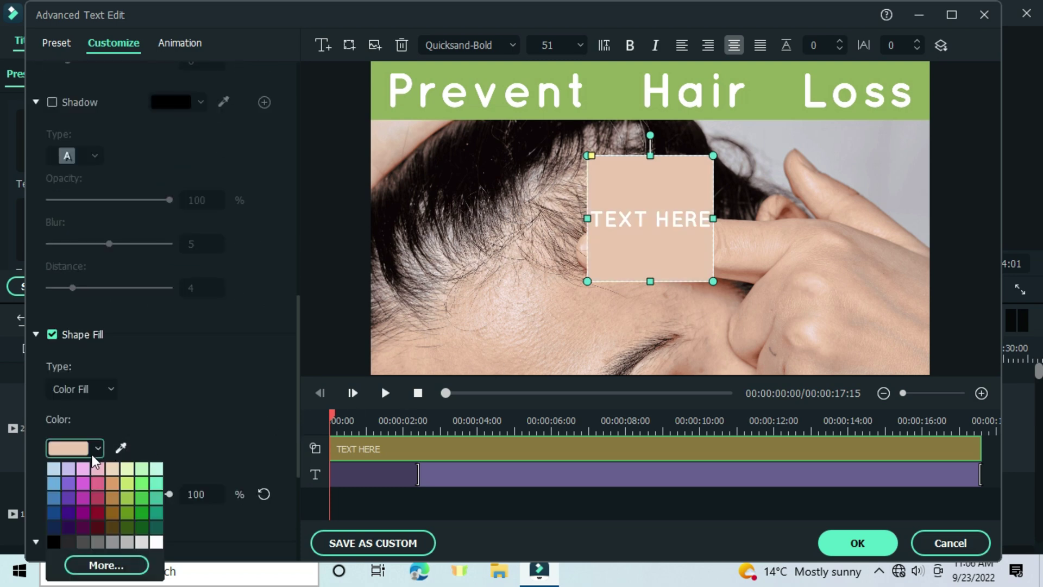
left_click(98, 565)
left_click_drag(555, 198, 671, 158)
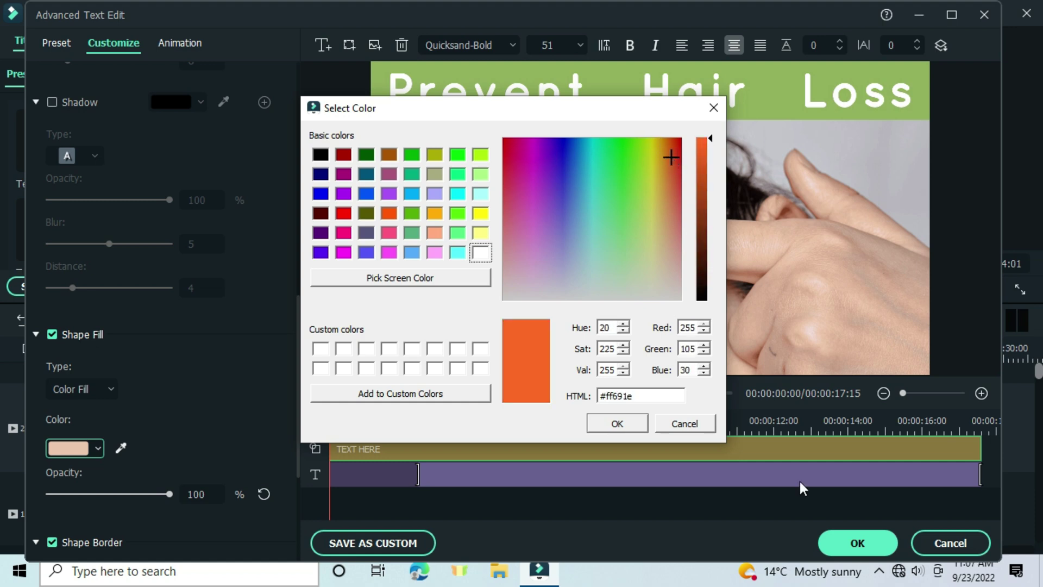
left_click(641, 427)
Remove the TEXT HERE placeholder, stretch the orange box across the frame, and save a snapshot
left_click(715, 302)
double_click(688, 246)
key("BackSpace")
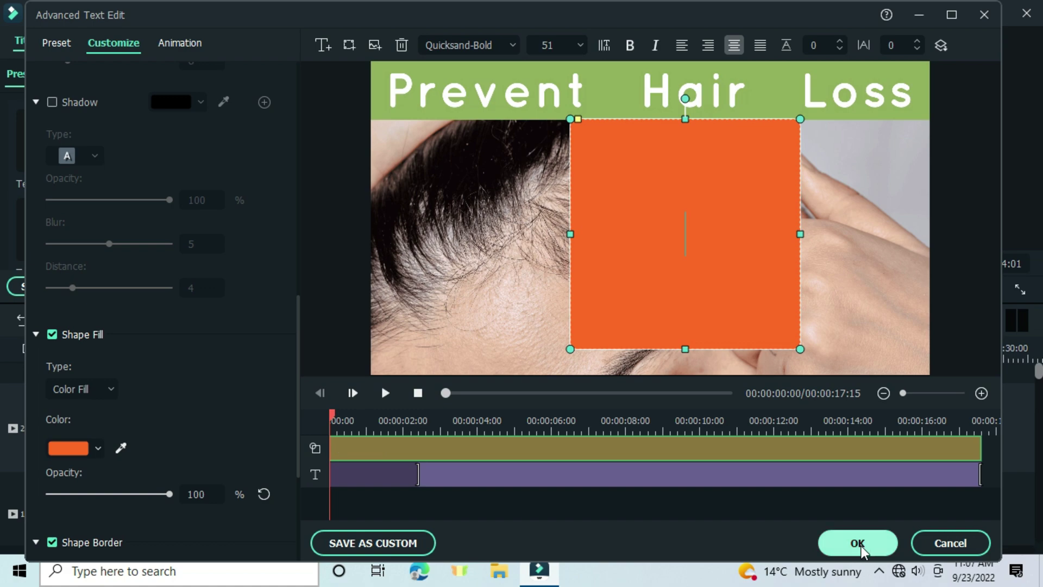
left_click(857, 543)
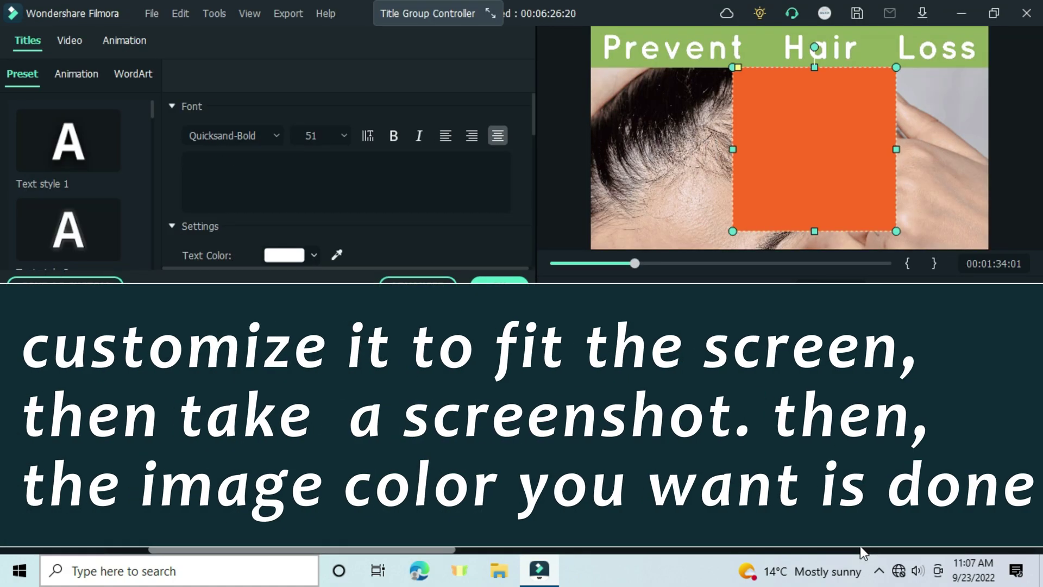
left_click_drag(793, 202, 987, 253)
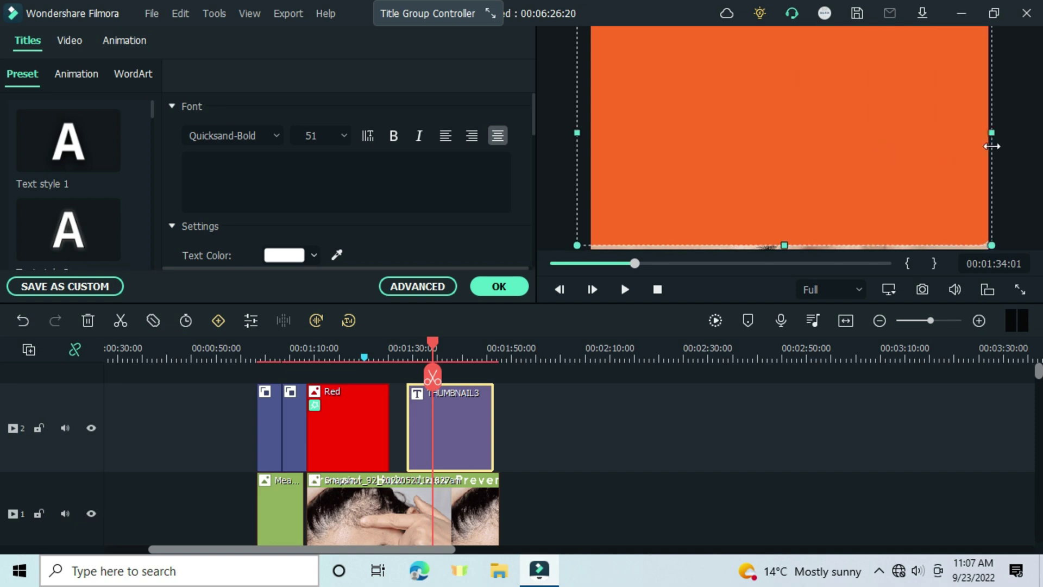
left_click(922, 288)
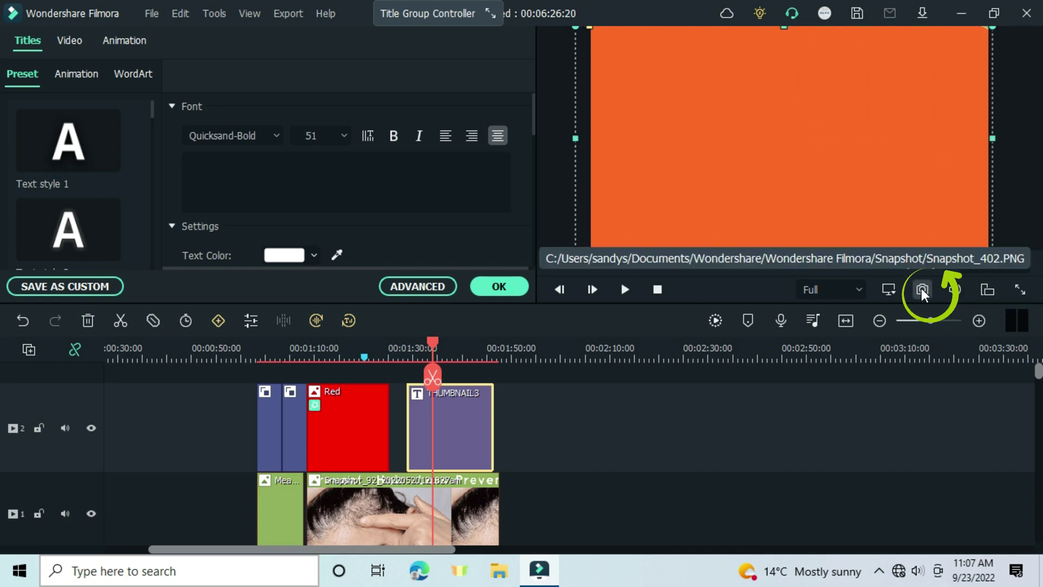
left_click(499, 286)
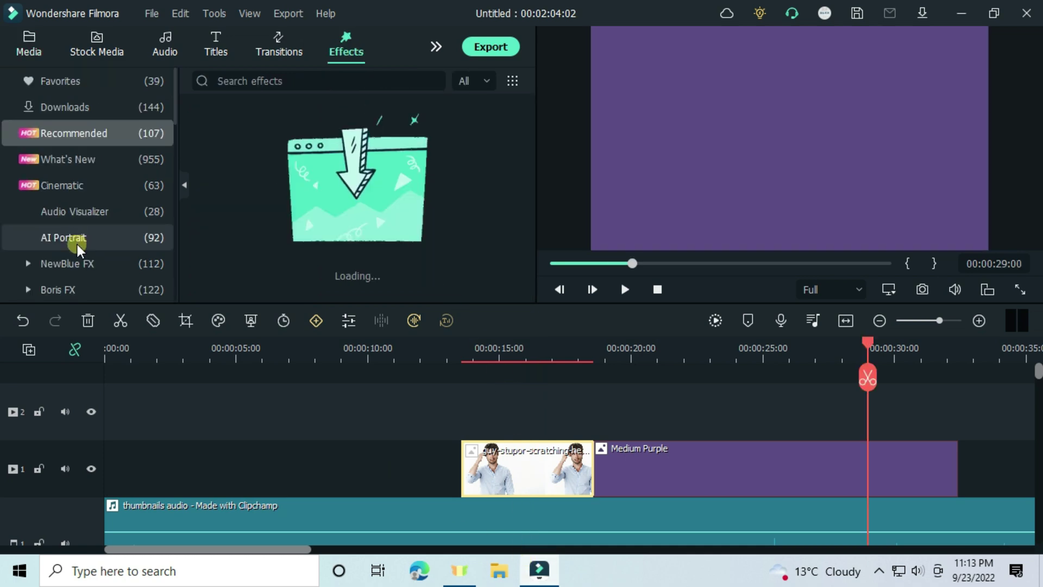
Apply AI Portrait's Human Segmentation to the guy-stupor clip and move it to track 2 above Medium Purple
left_click(77, 242)
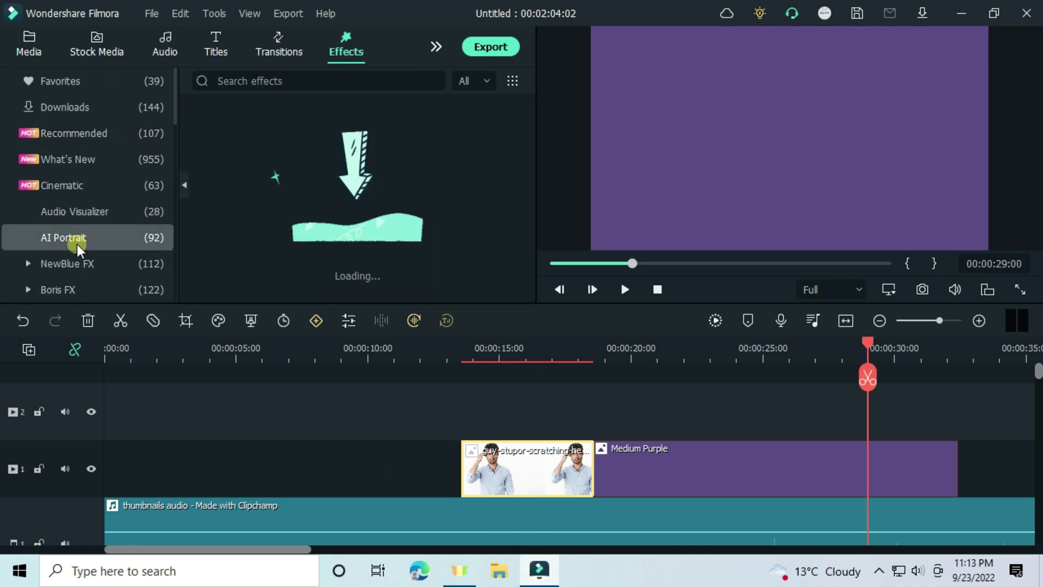
left_click(251, 146)
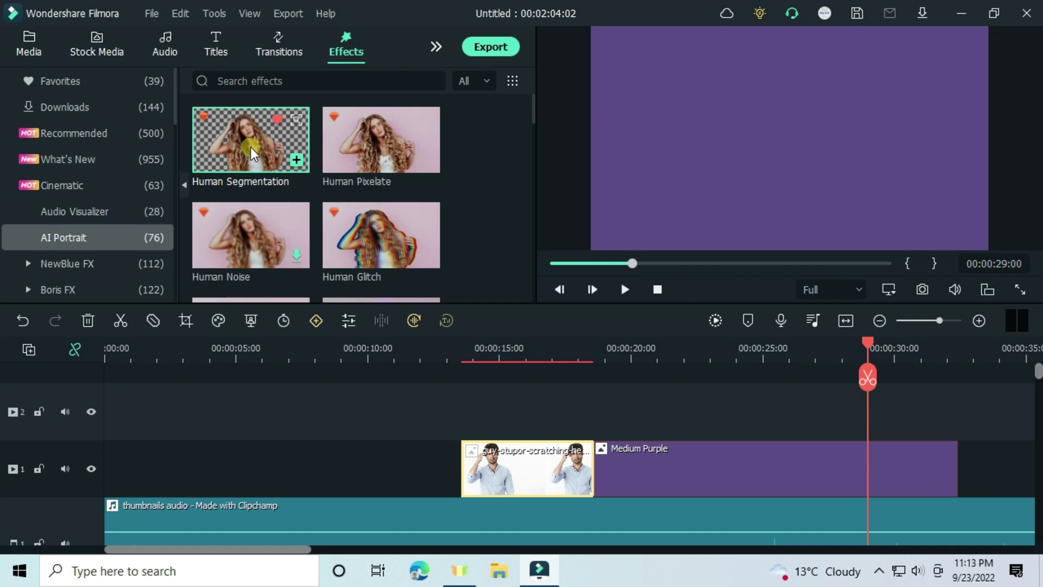
left_click_drag(250, 147, 421, 354)
left_click_drag(497, 438, 507, 464)
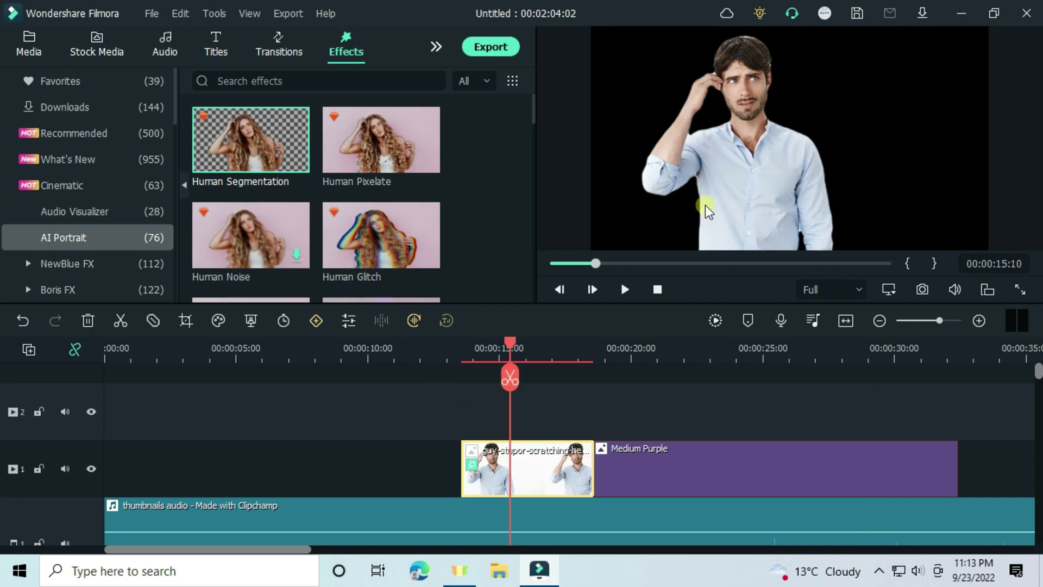
left_click_drag(539, 498, 673, 395)
left_click(654, 346)
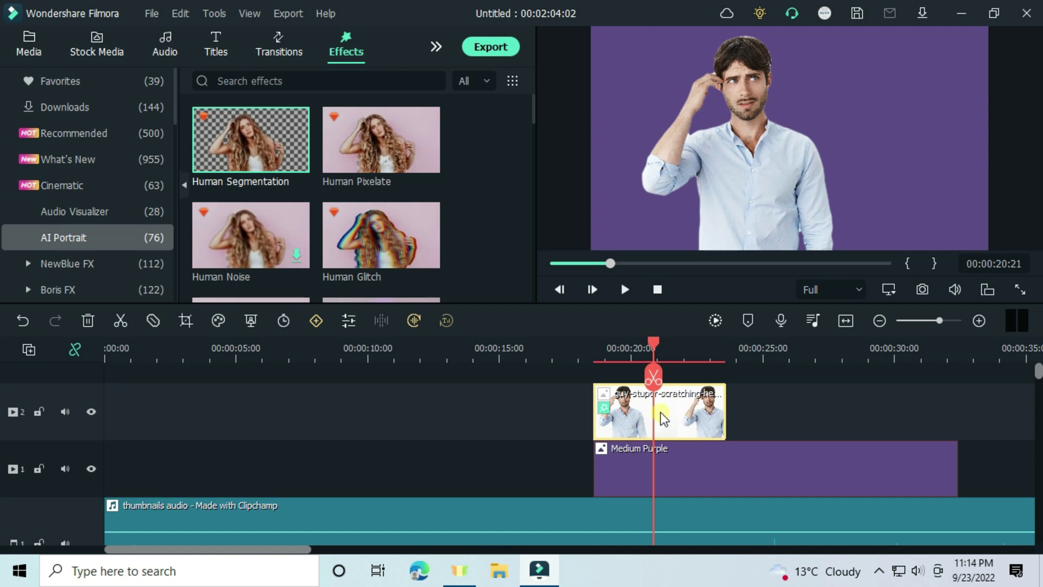
Add the Utility effects Remove White BG and Remove Black BG to track 2 after Snapshot_405
scroll(655, 405, "right", 3)
scroll(63, 244, "down", 5)
left_click(63, 239)
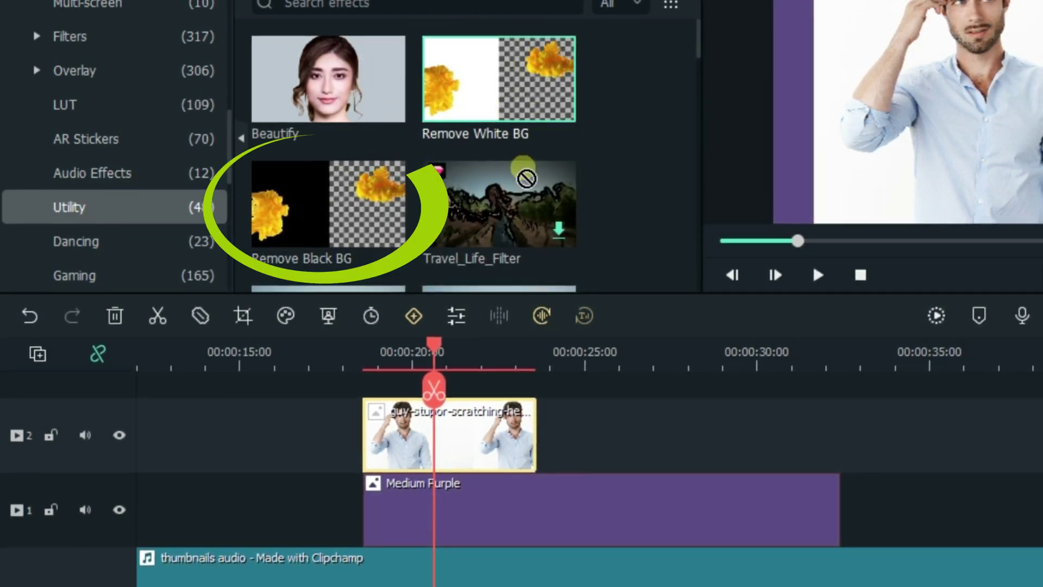
left_click_drag(531, 220, 498, 383)
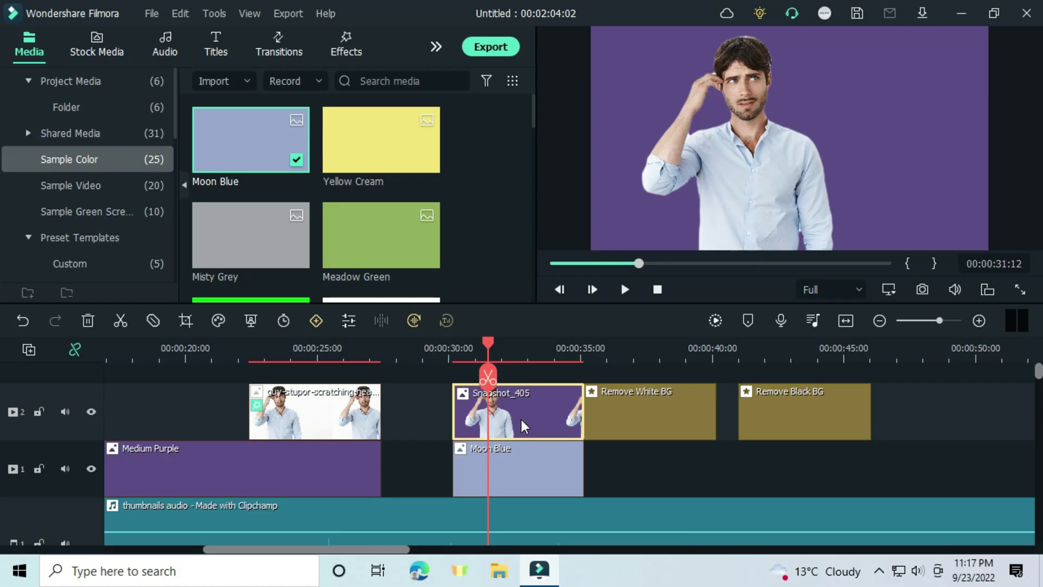
Enable Chroma Key on Snapshot_405 and sample the purple background as the key colour
double_click(521, 420)
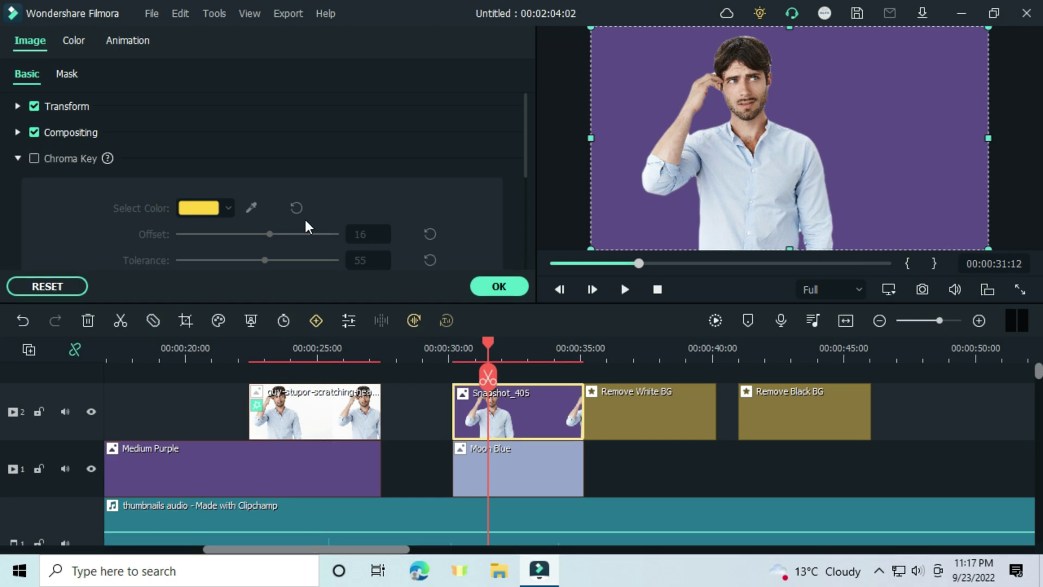
left_click(34, 158)
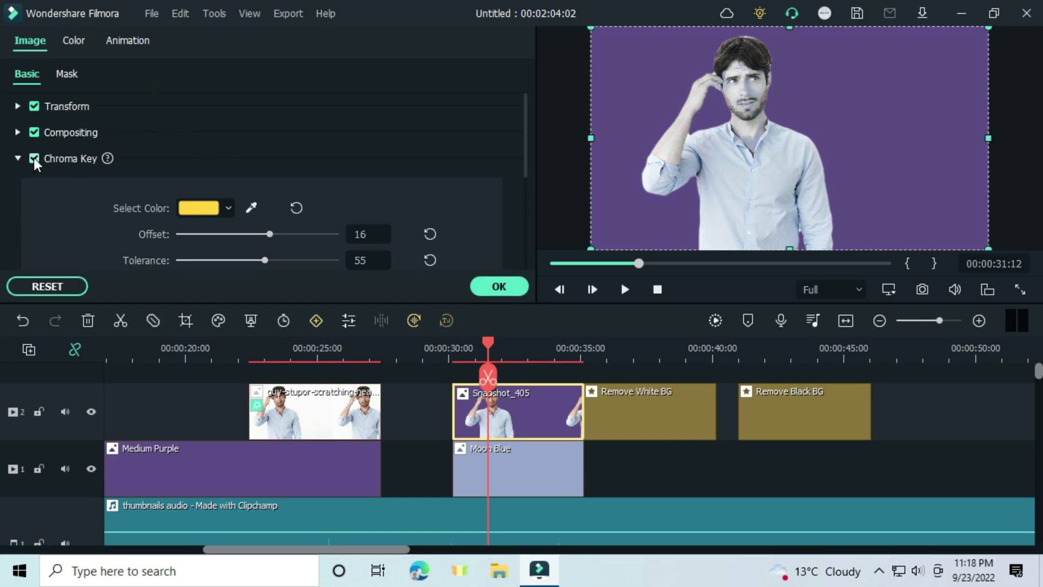
left_click(250, 208)
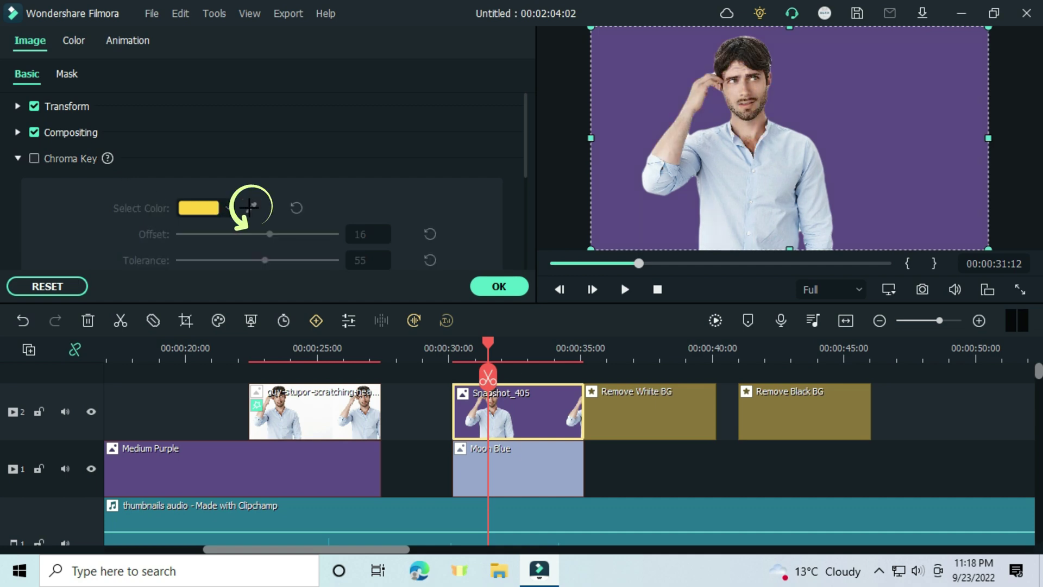
left_click(865, 108)
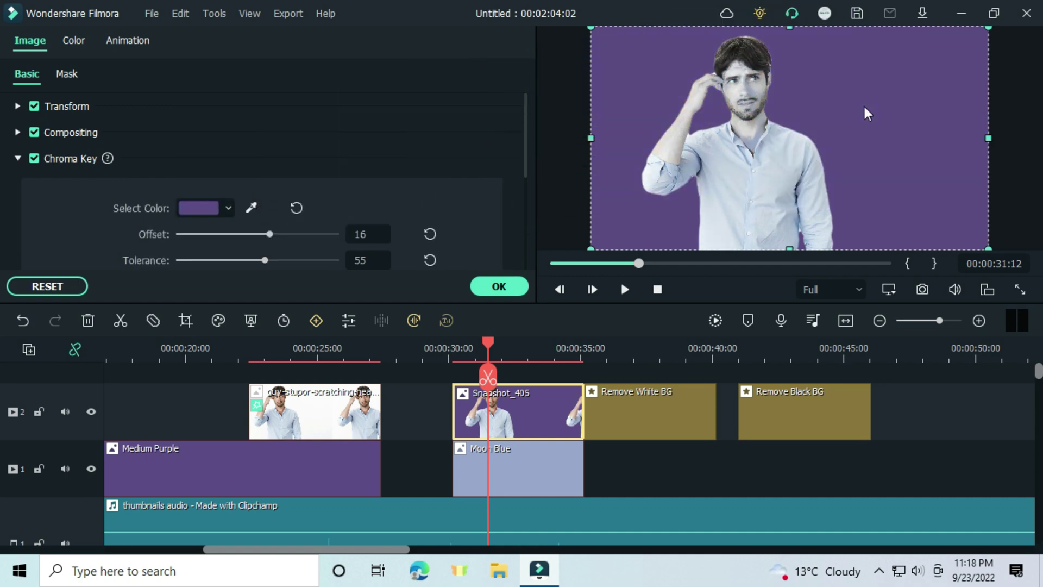